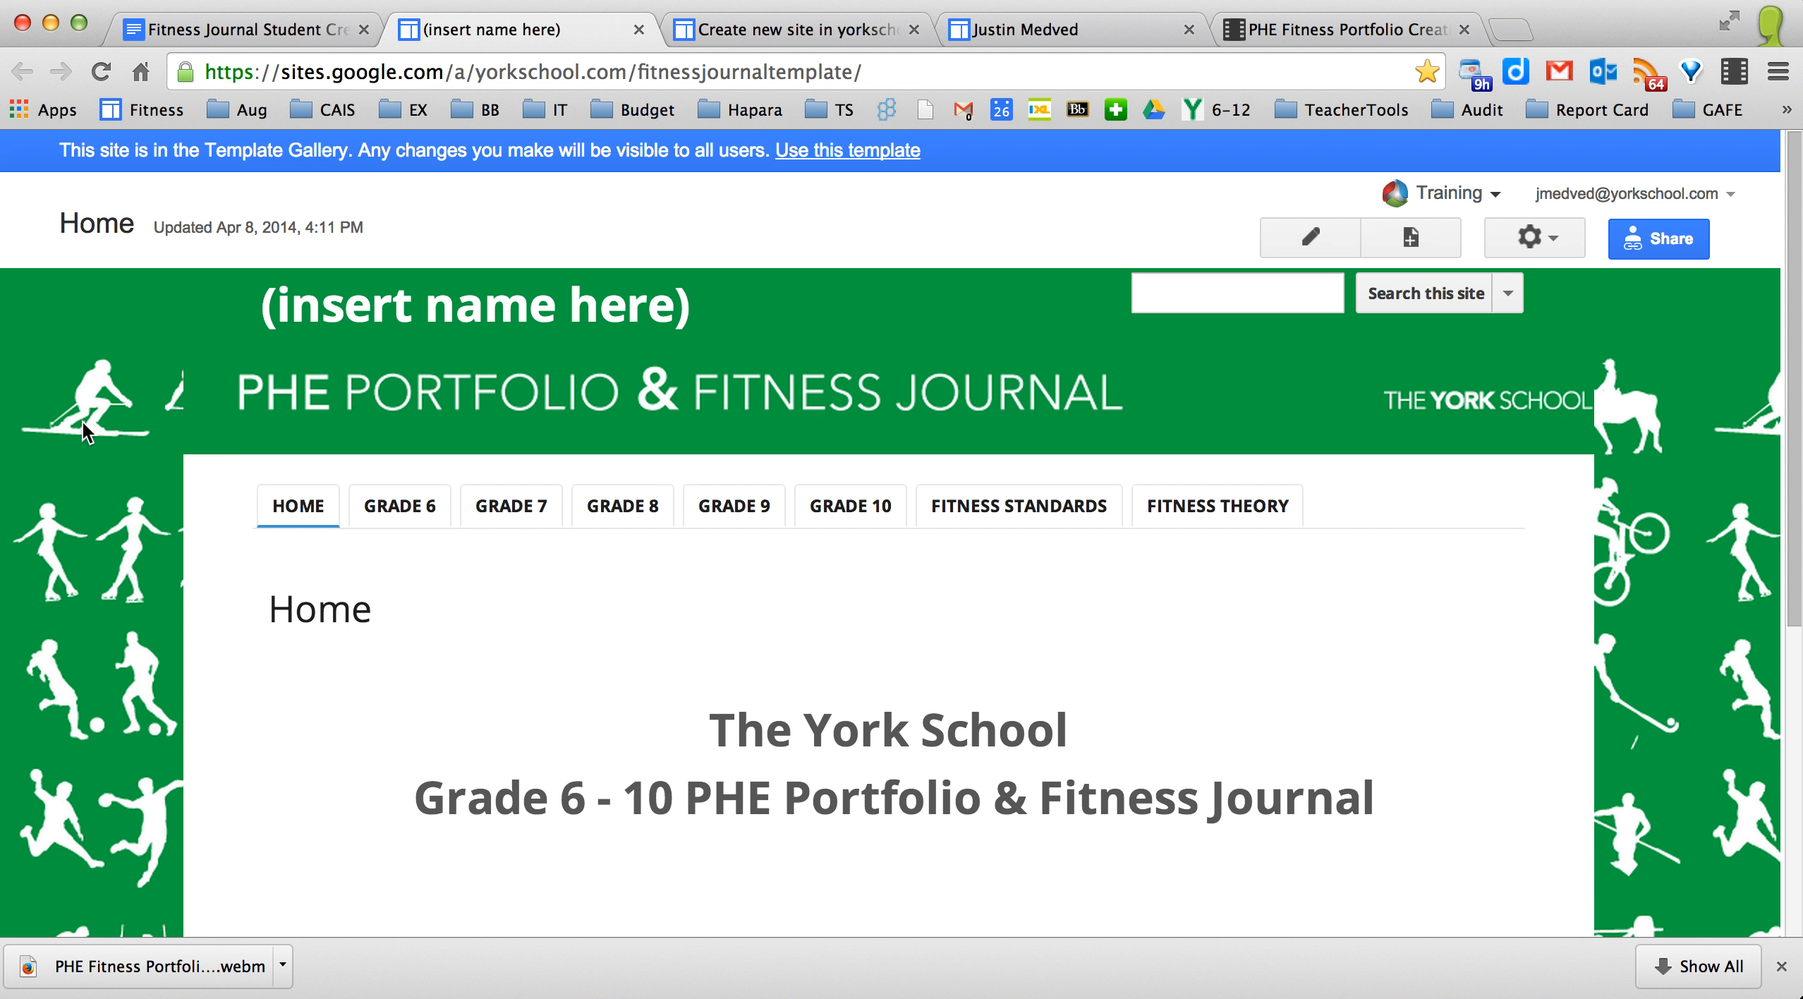
Step: Zoom out on the fitness journal template site and examine the subpages listed under its grade sections
{"action": "key", "text": "super+minus"}
{"action": "key", "text": "super+minus"}
{"action": "key", "text": "super+minus"}
{"action": "key", "text": "super+minus"}
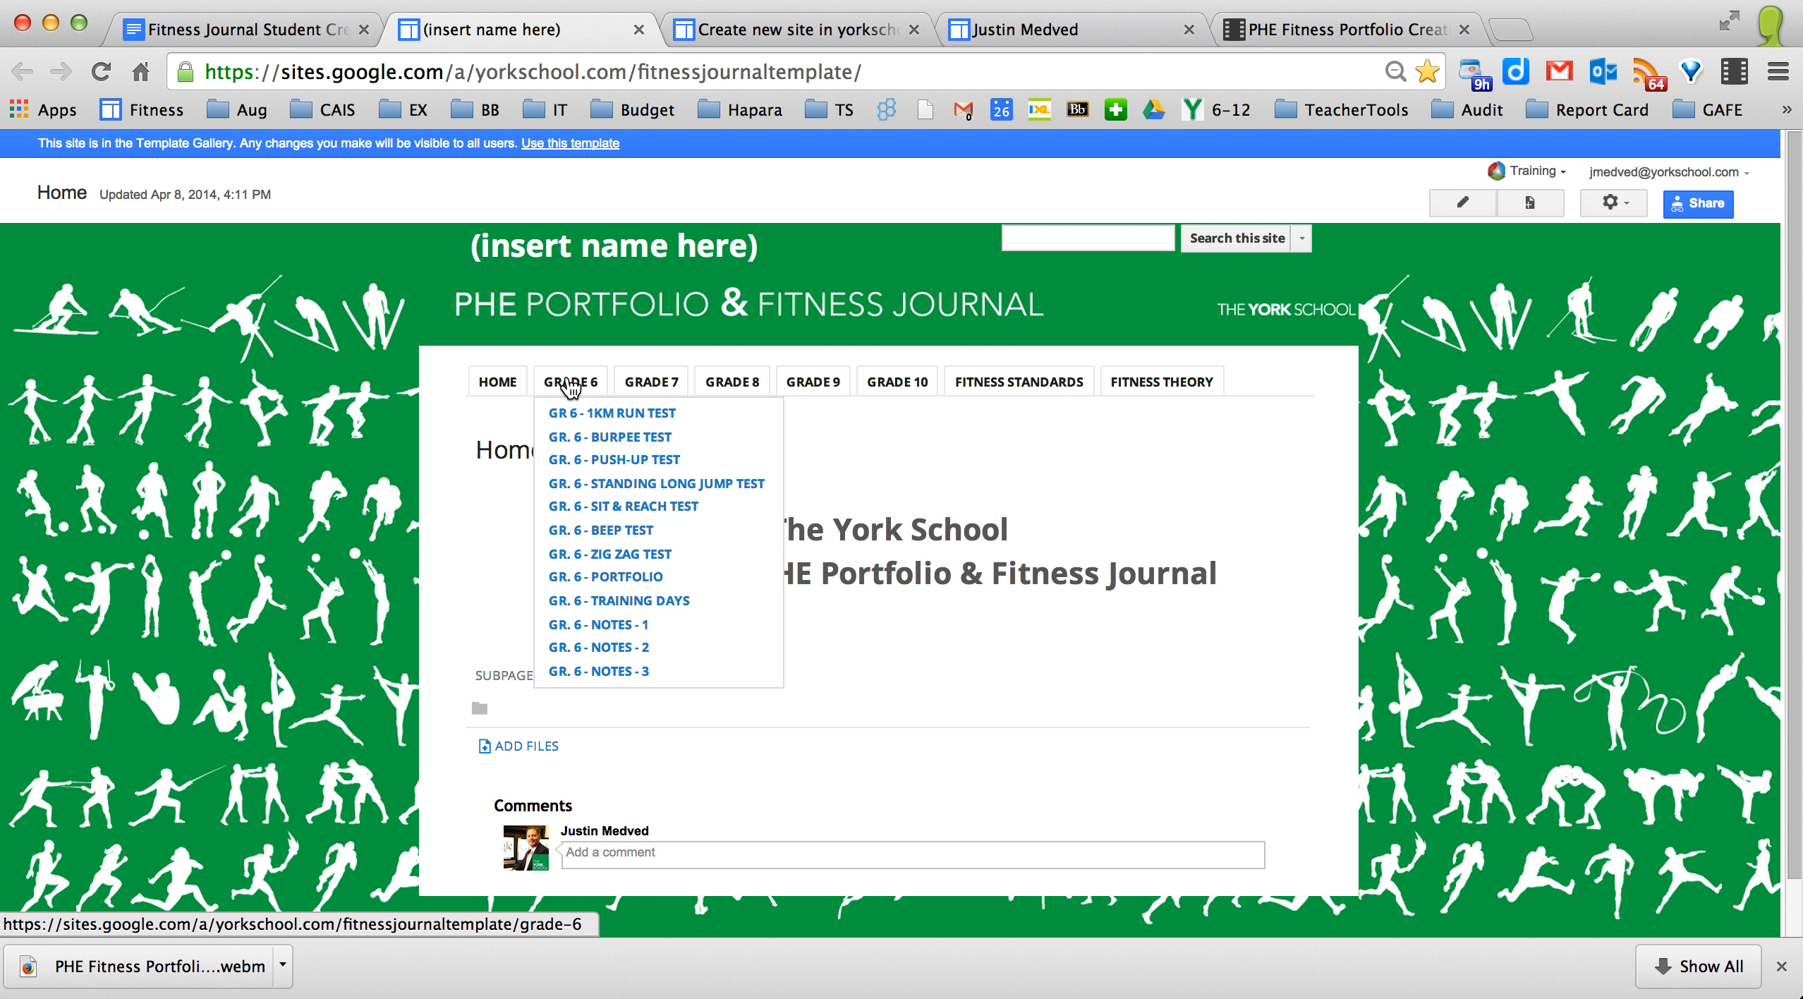
{"action": "mouse_move", "coordinate": [662, 386]}
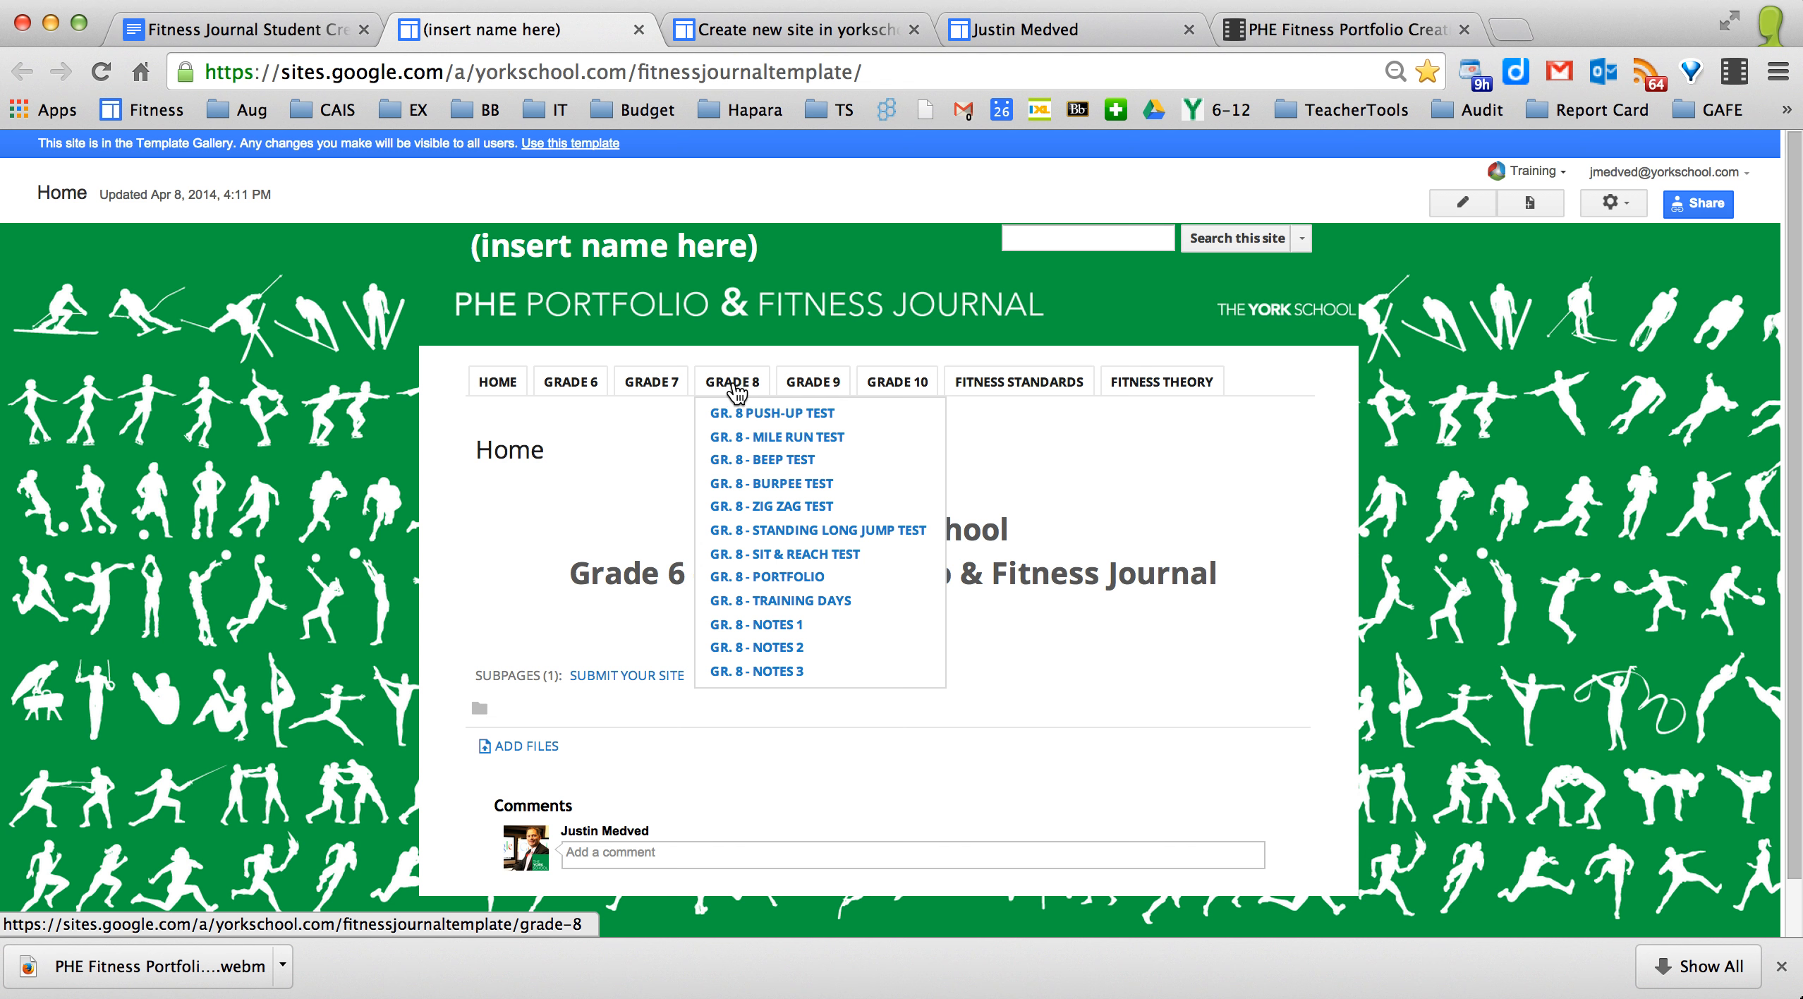
{"action": "mouse_move", "coordinate": [881, 388]}
{"action": "mouse_move", "coordinate": [987, 392]}
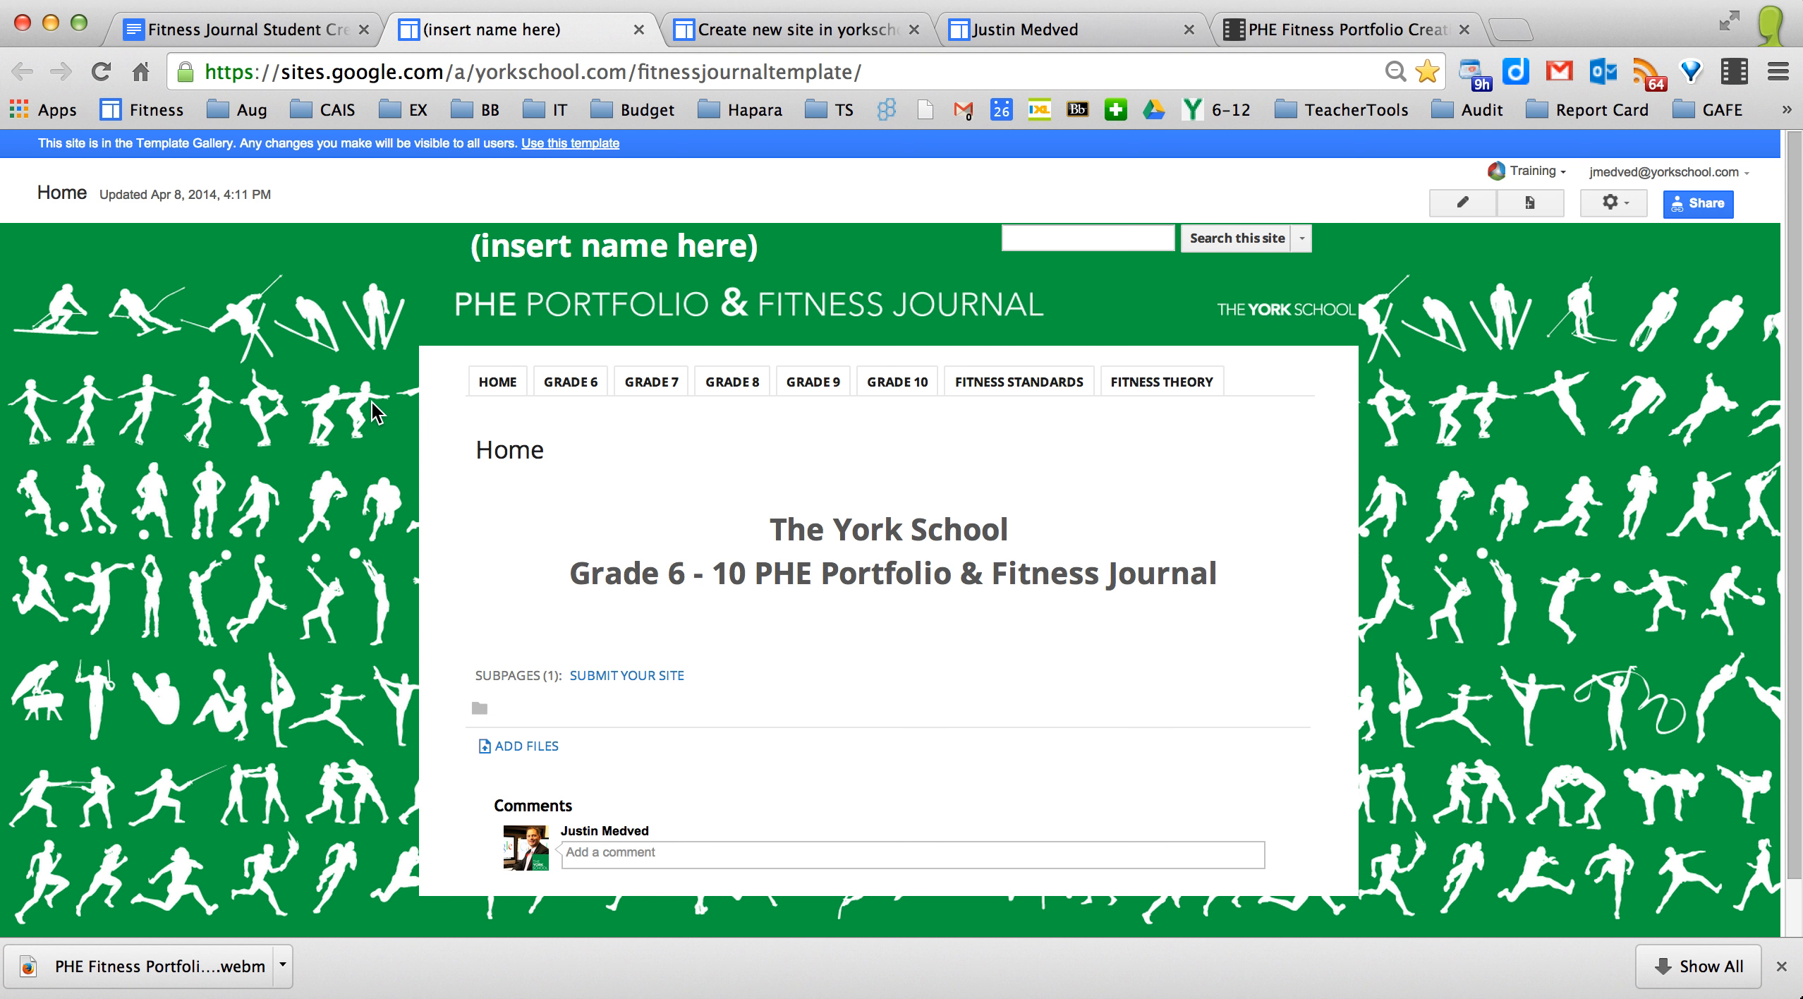
{"action": "mouse_move", "coordinate": [741, 383]}
Step: Open the Fitness Journal Student Creation Instructions document and highlight the template site link in instruction 1
{"action": "left_click", "coordinate": [213, 31]}
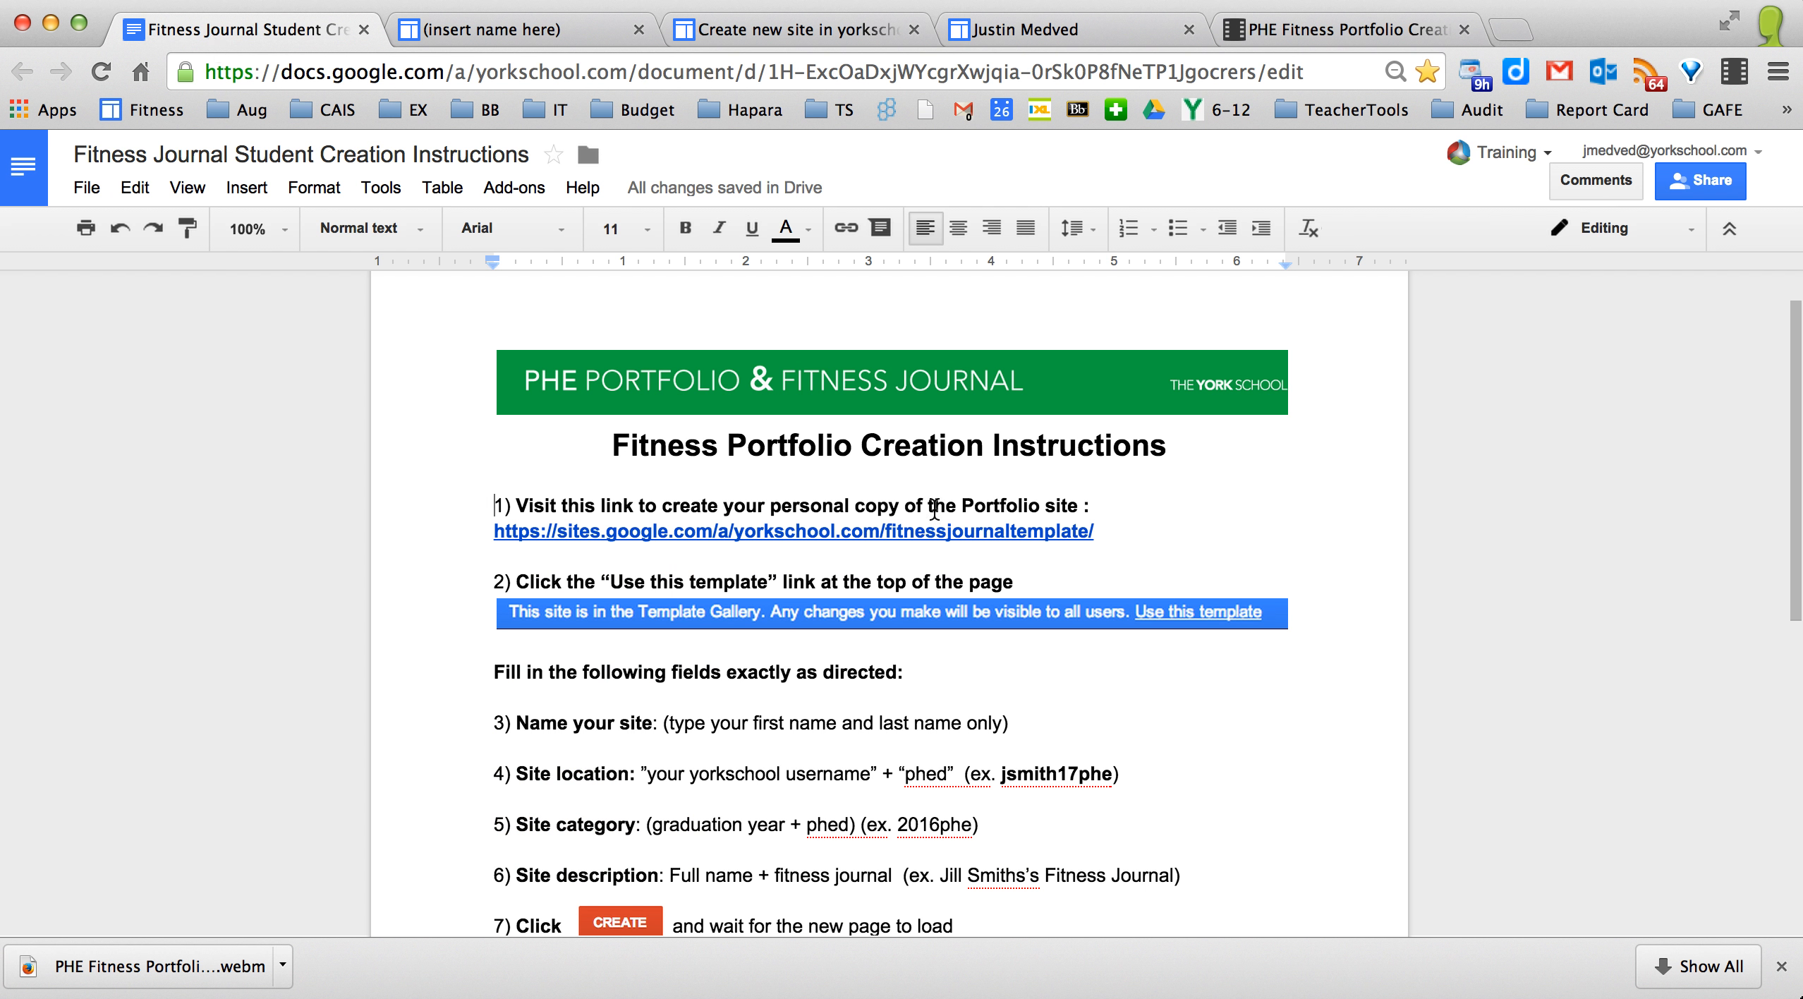
{"action": "key", "text": "ctrl+minus"}
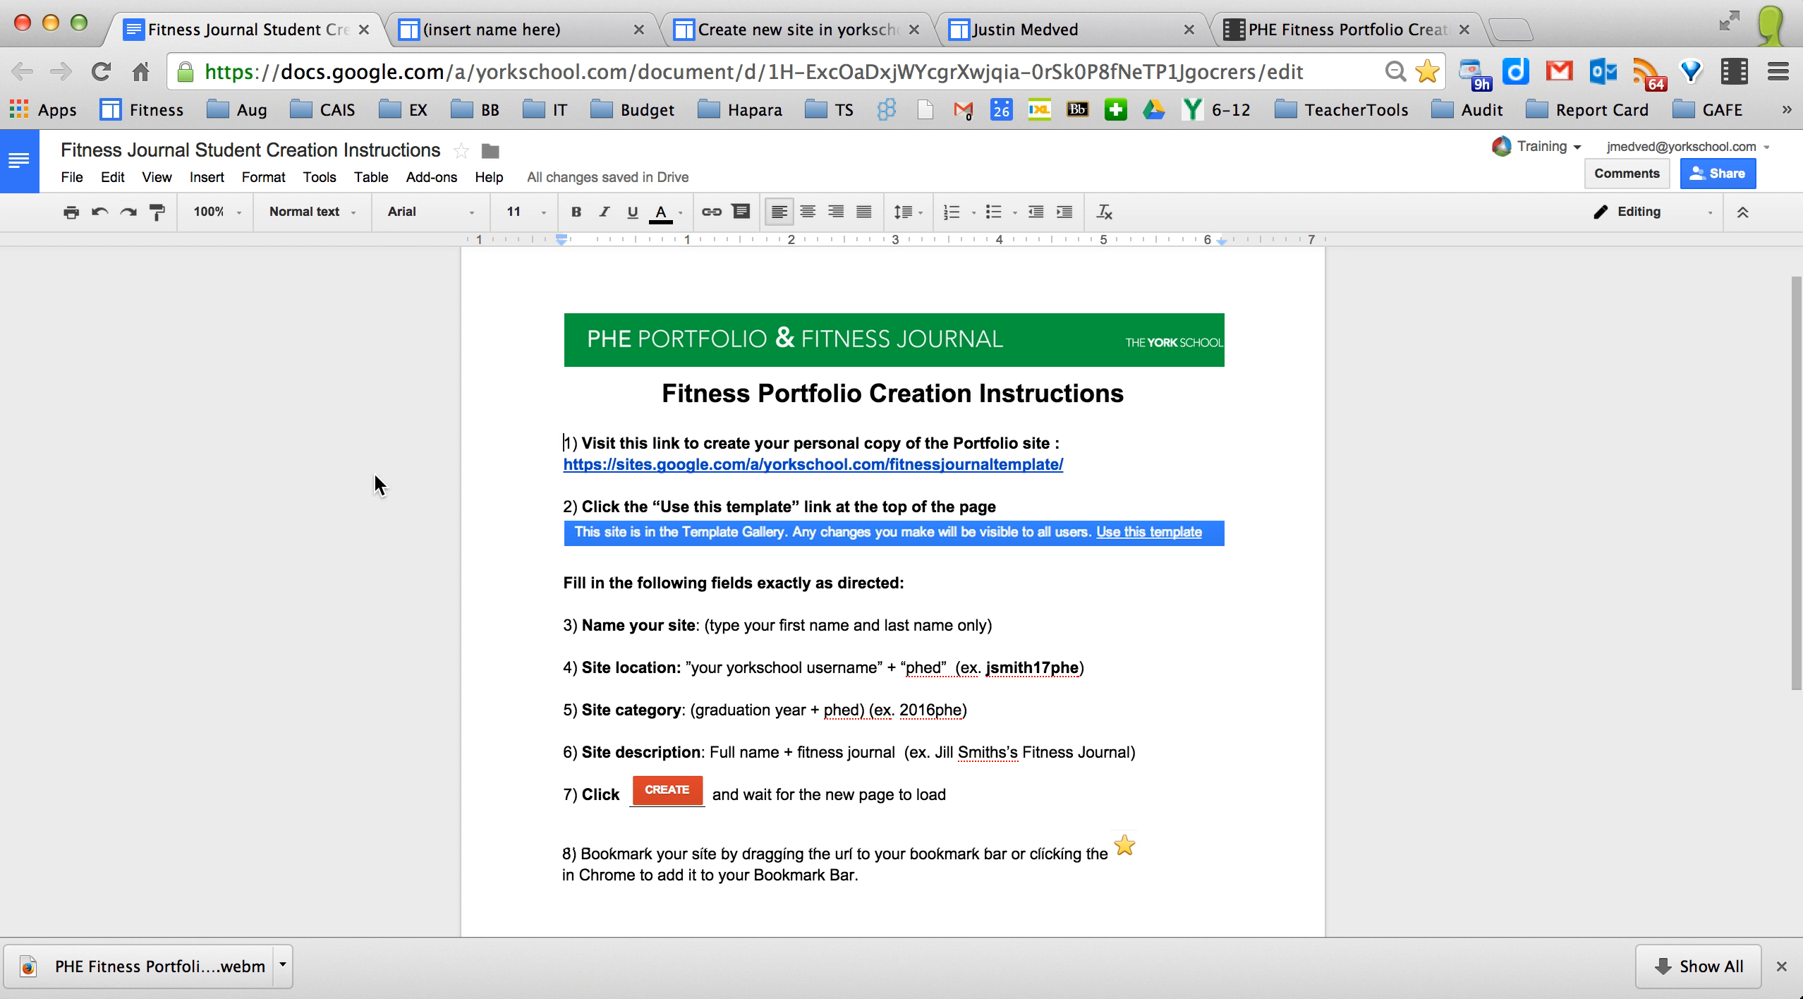
{"action": "left_click_drag", "start_coordinate": [1081, 460], "coordinate": [569, 459]}
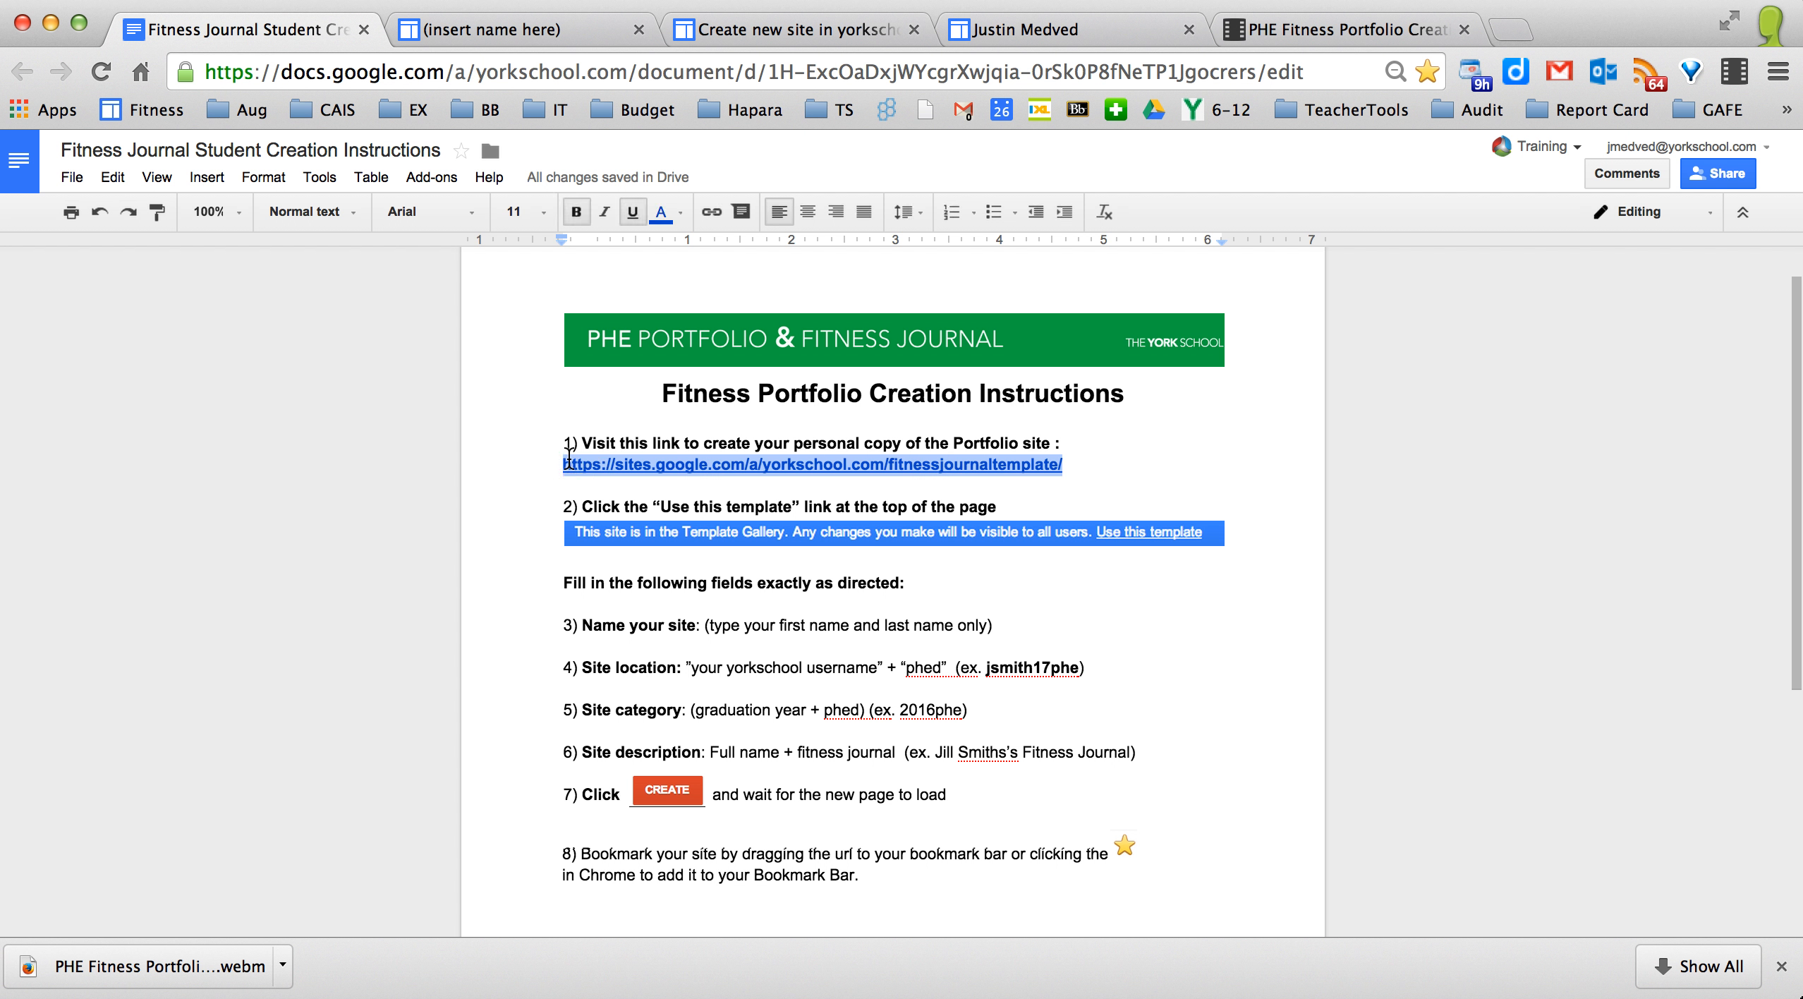
Step: Go from the template site to the new-site creation form and enlarge the form to 90% zoom
{"action": "left_click", "coordinate": [530, 30]}
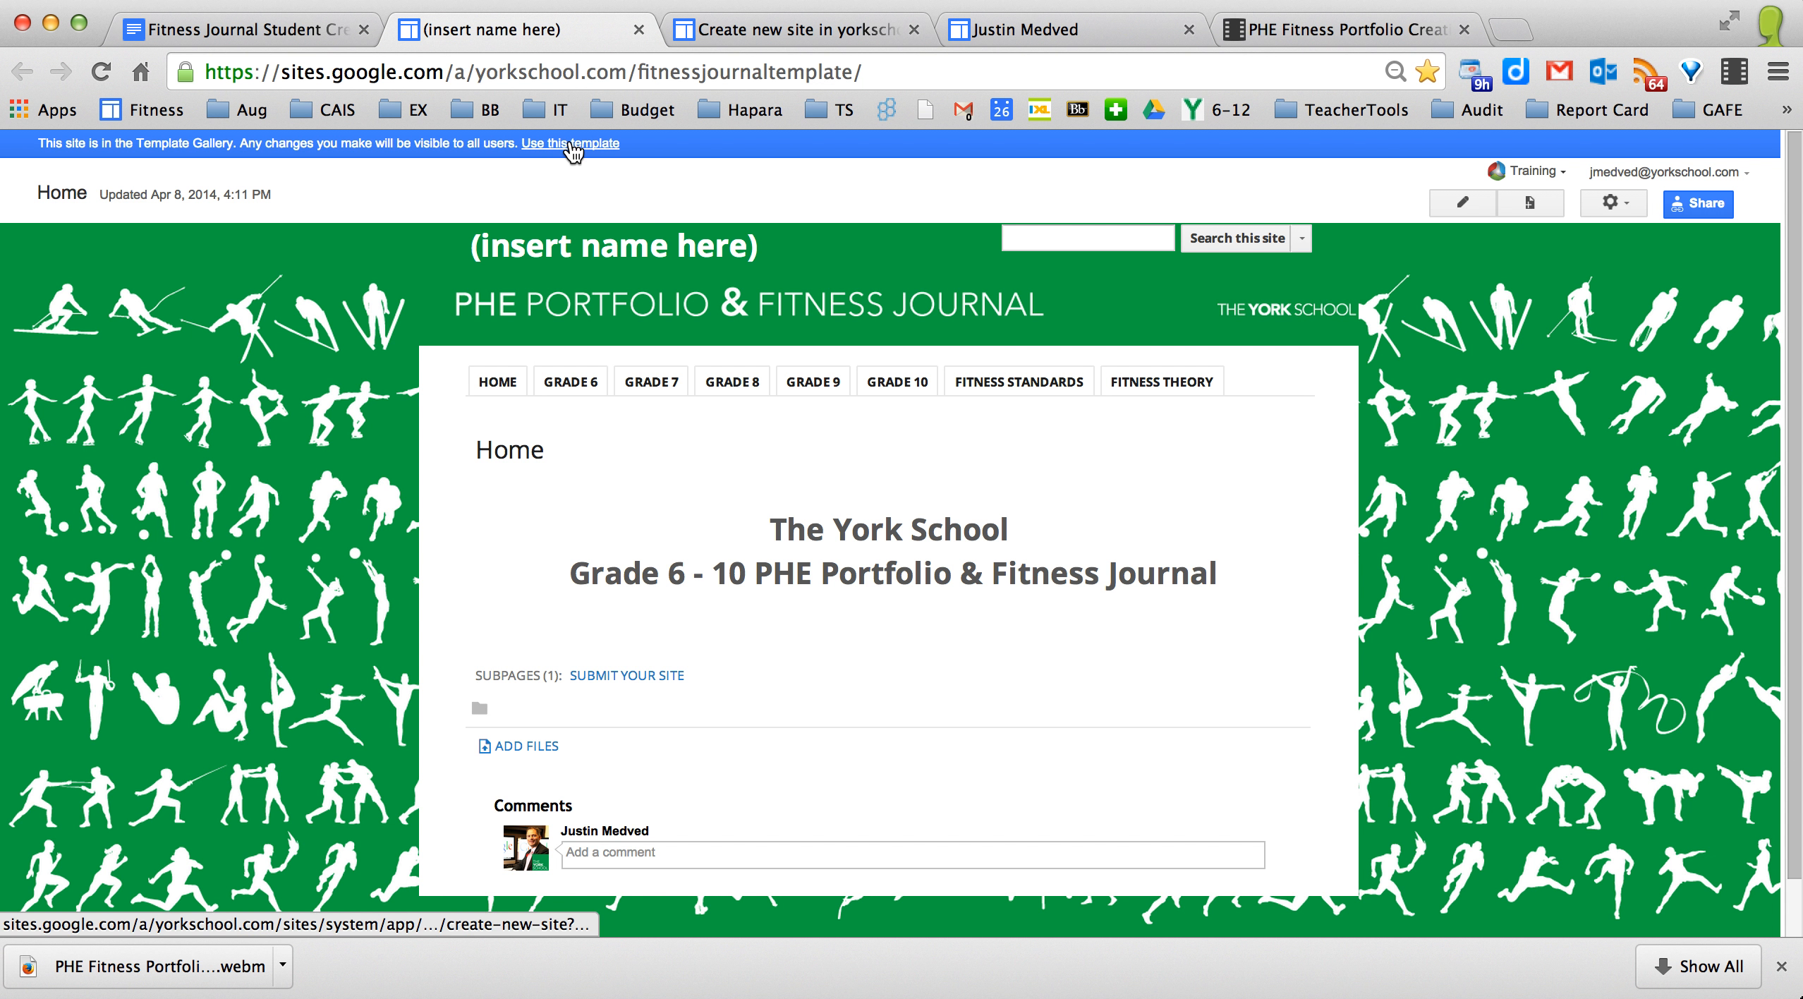
{"action": "left_click", "coordinate": [745, 38]}
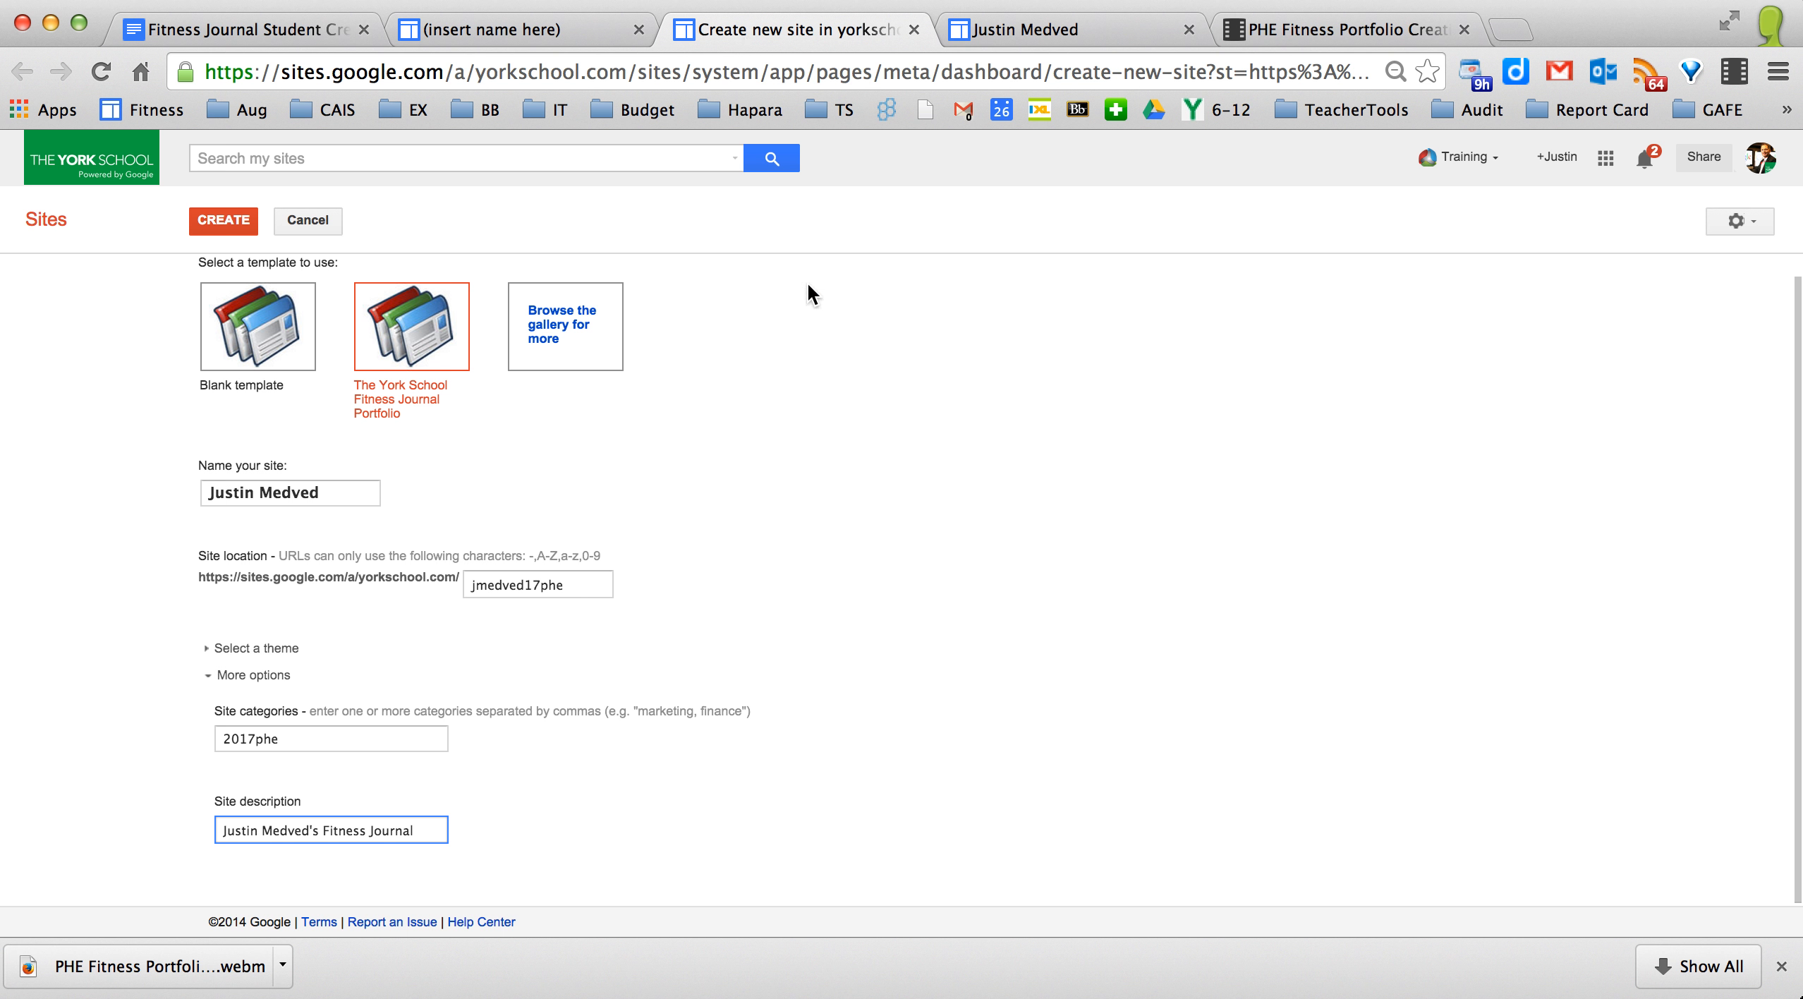
{"action": "key", "text": "super+equal"}
{"action": "key", "text": "super+equal"}
{"action": "key", "text": "super+equal"}
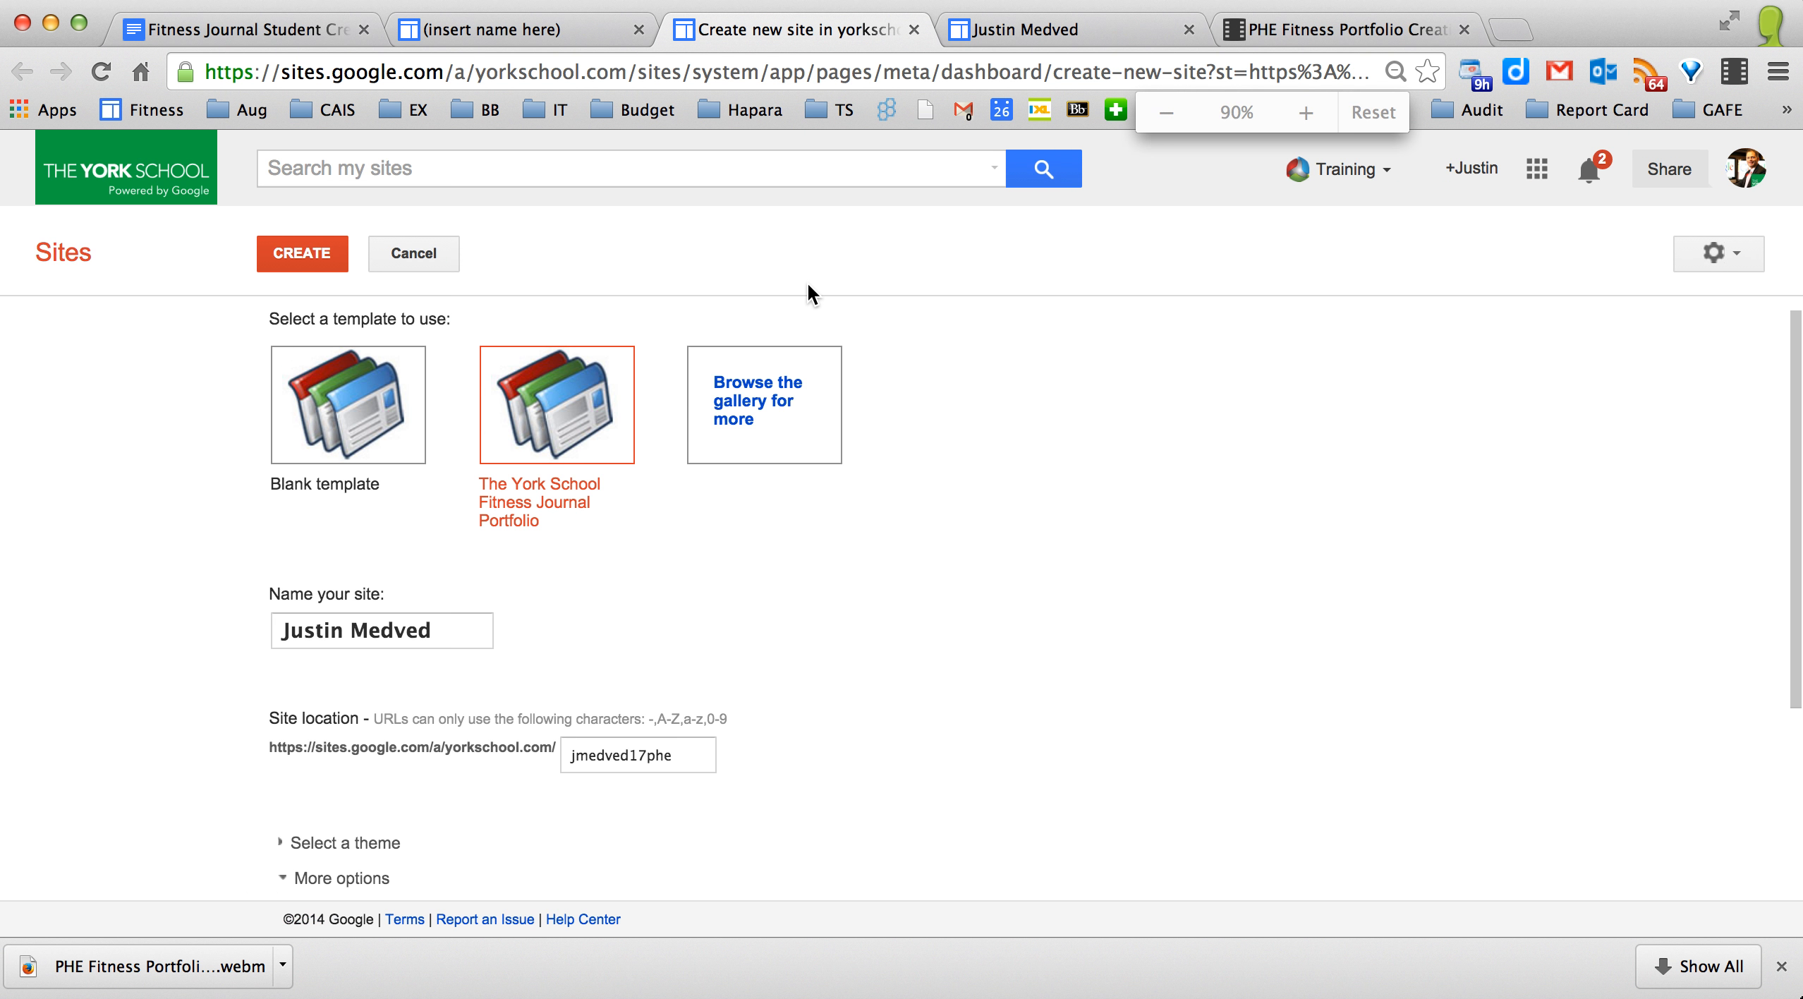
Step: Review the site name, location, category, description and creation instructions in the student instructions document
{"action": "left_click", "coordinate": [277, 23]}
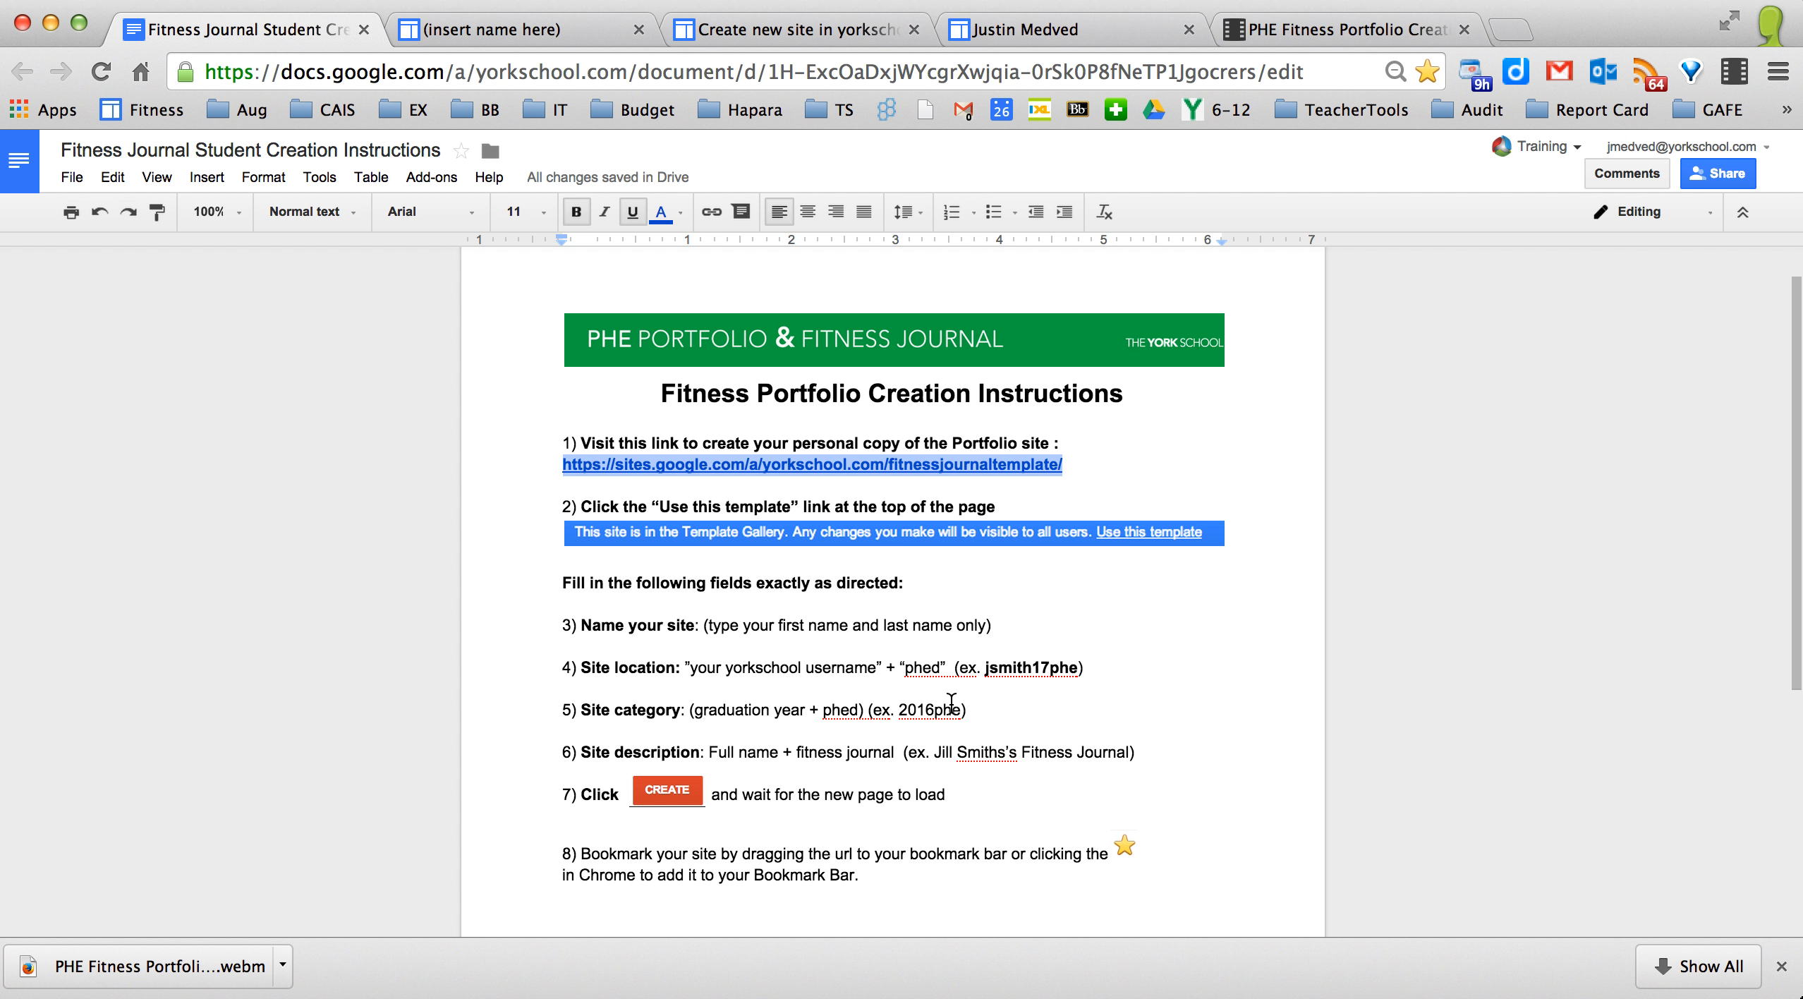
{"action": "left_click", "coordinate": [453, 563]}
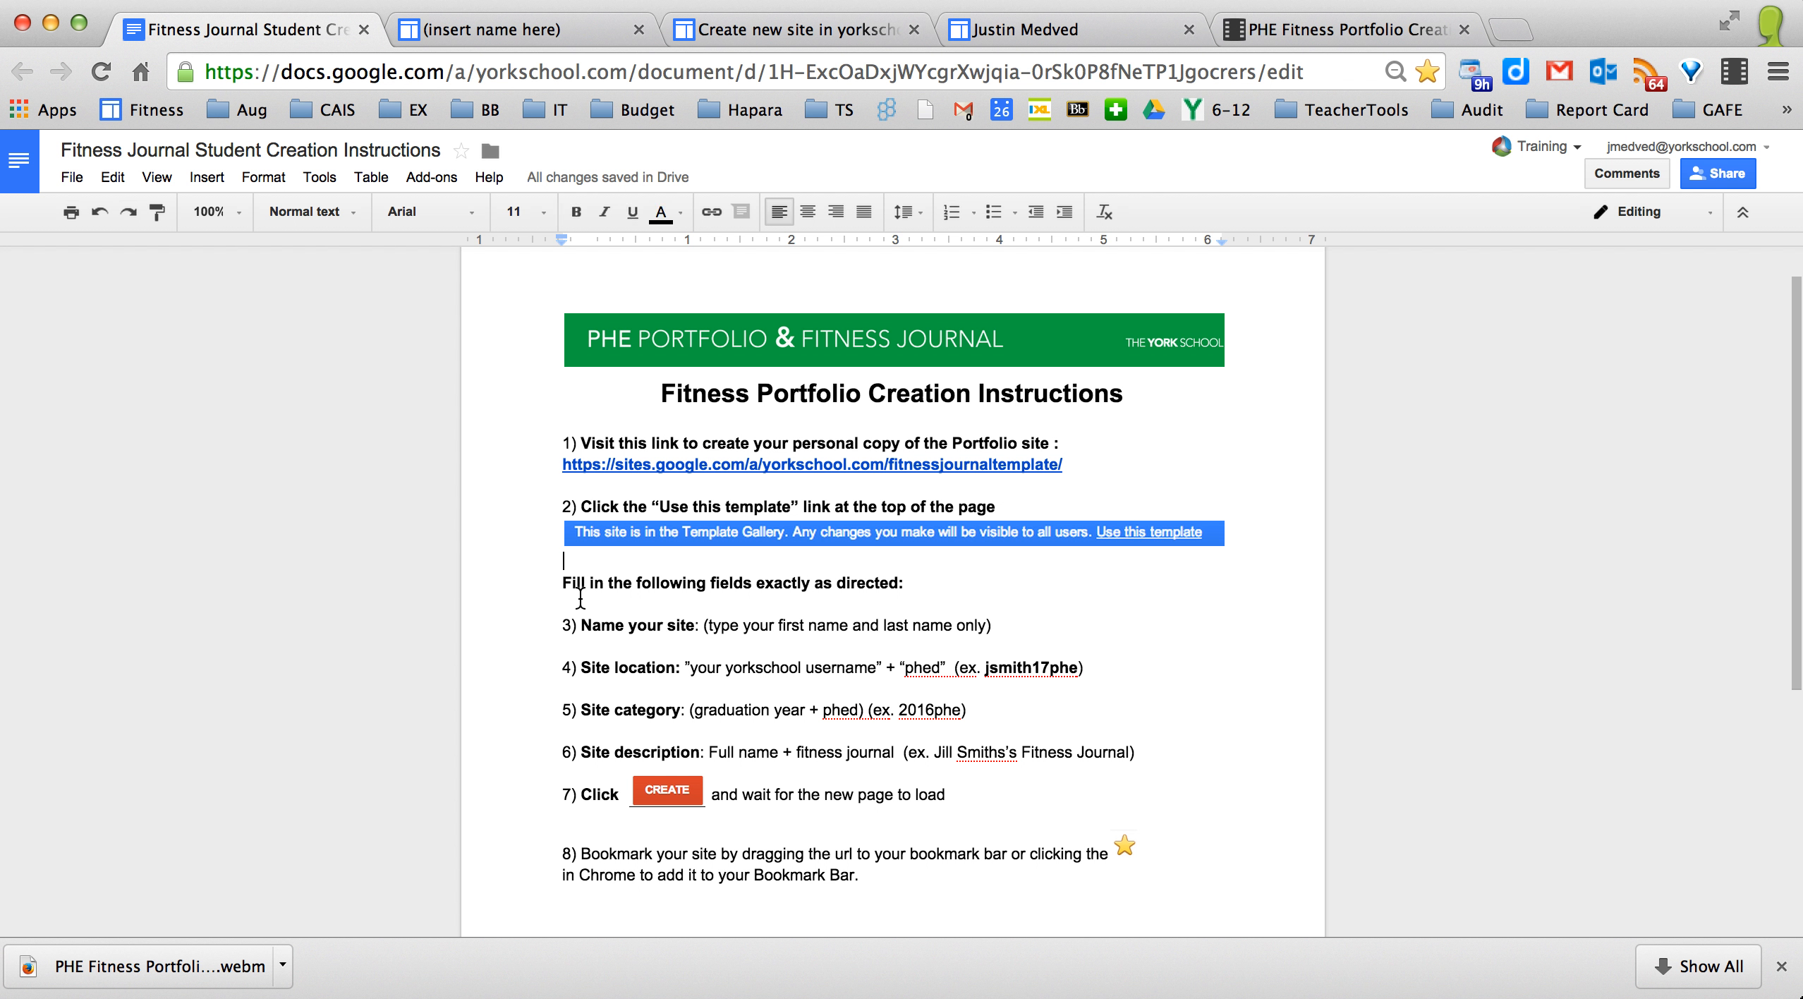
{"action": "left_click", "coordinate": [561, 630]}
{"action": "left_click", "coordinate": [563, 663]}
{"action": "left_click", "coordinate": [563, 705]}
{"action": "left_click", "coordinate": [564, 780]}
Step: Return to the new-site form and review the site name and site location entries
{"action": "left_click", "coordinate": [490, 32]}
{"action": "left_click", "coordinate": [778, 33]}
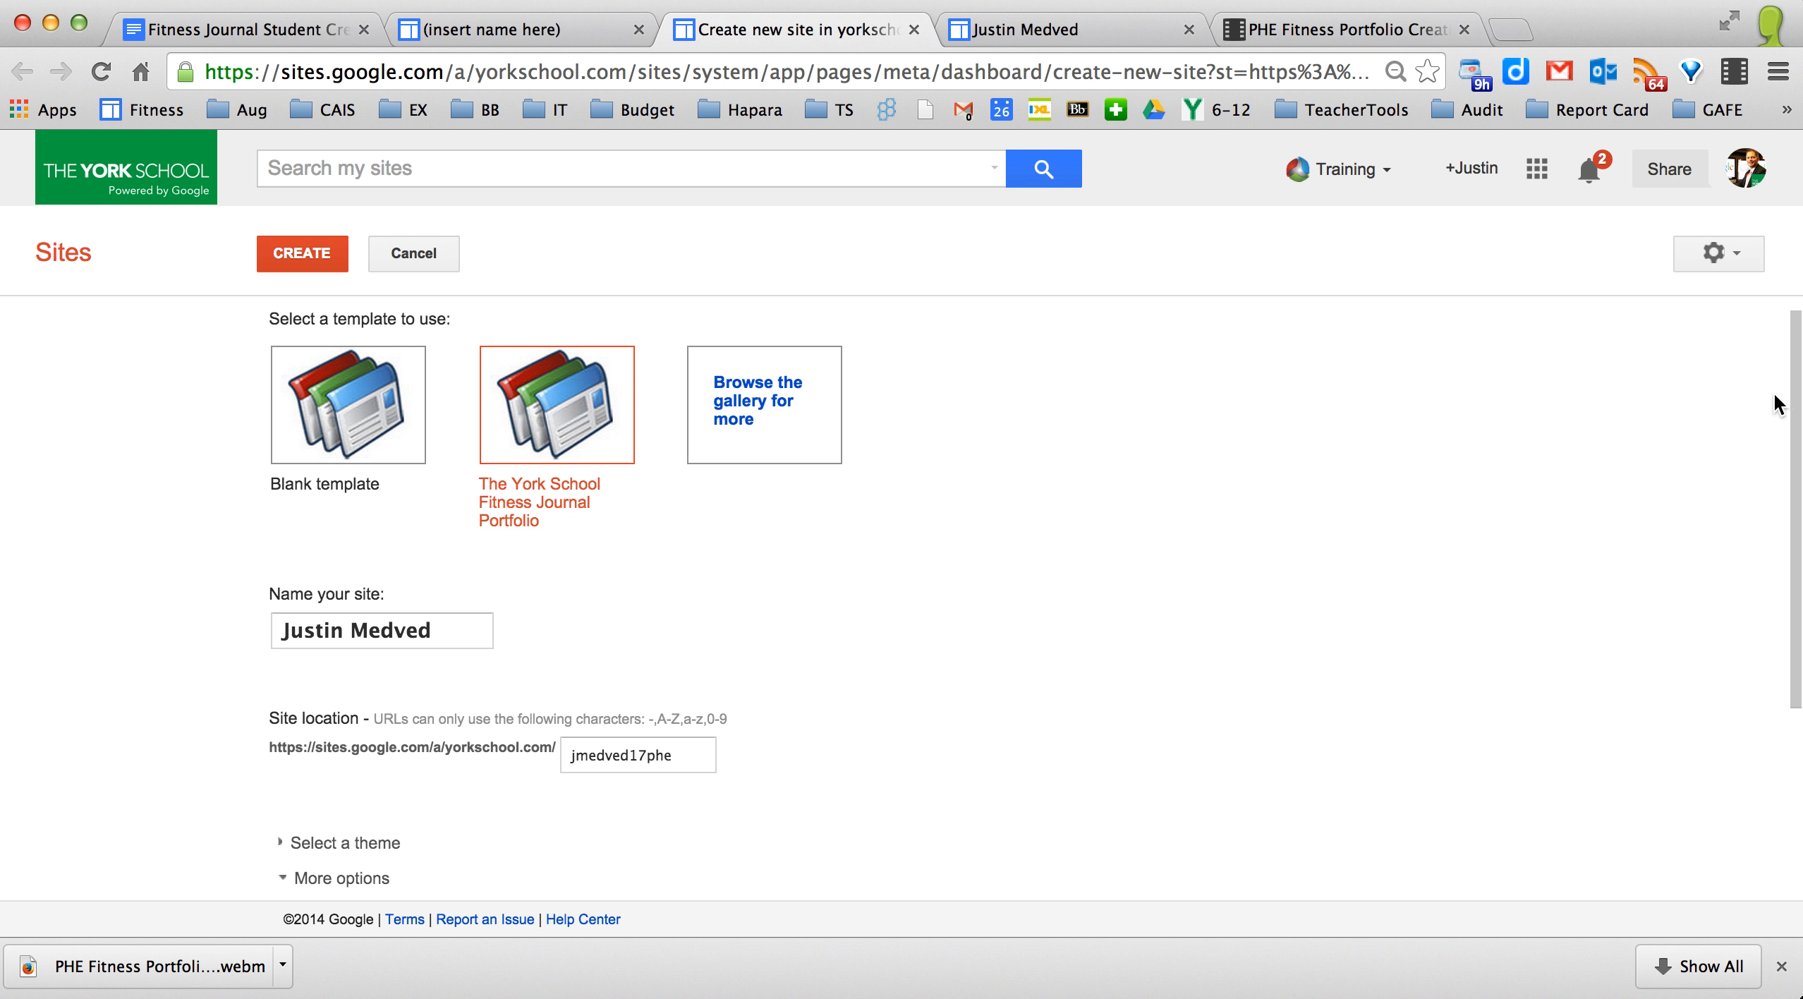
{"action": "left_click_drag", "start_coordinate": [1792, 408], "coordinate": [644, 511]}
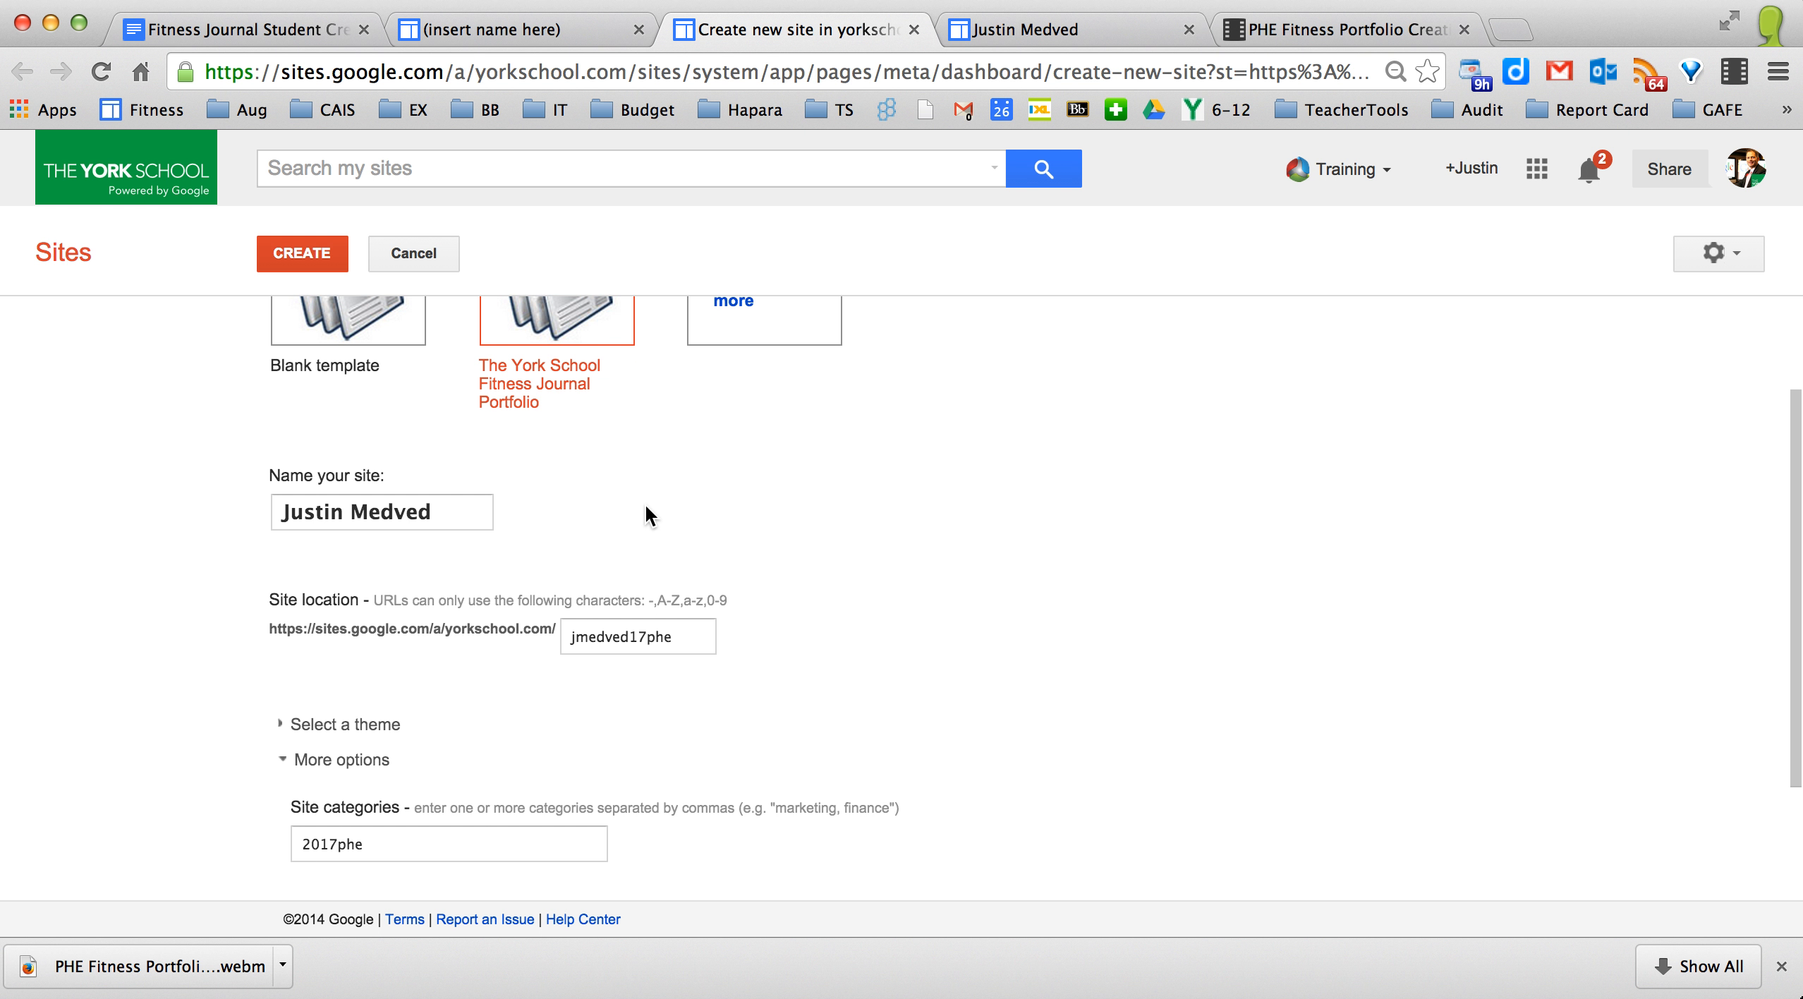
{"action": "left_click", "coordinate": [273, 509]}
{"action": "left_click_drag", "start_coordinate": [680, 639], "coordinate": [571, 636]}
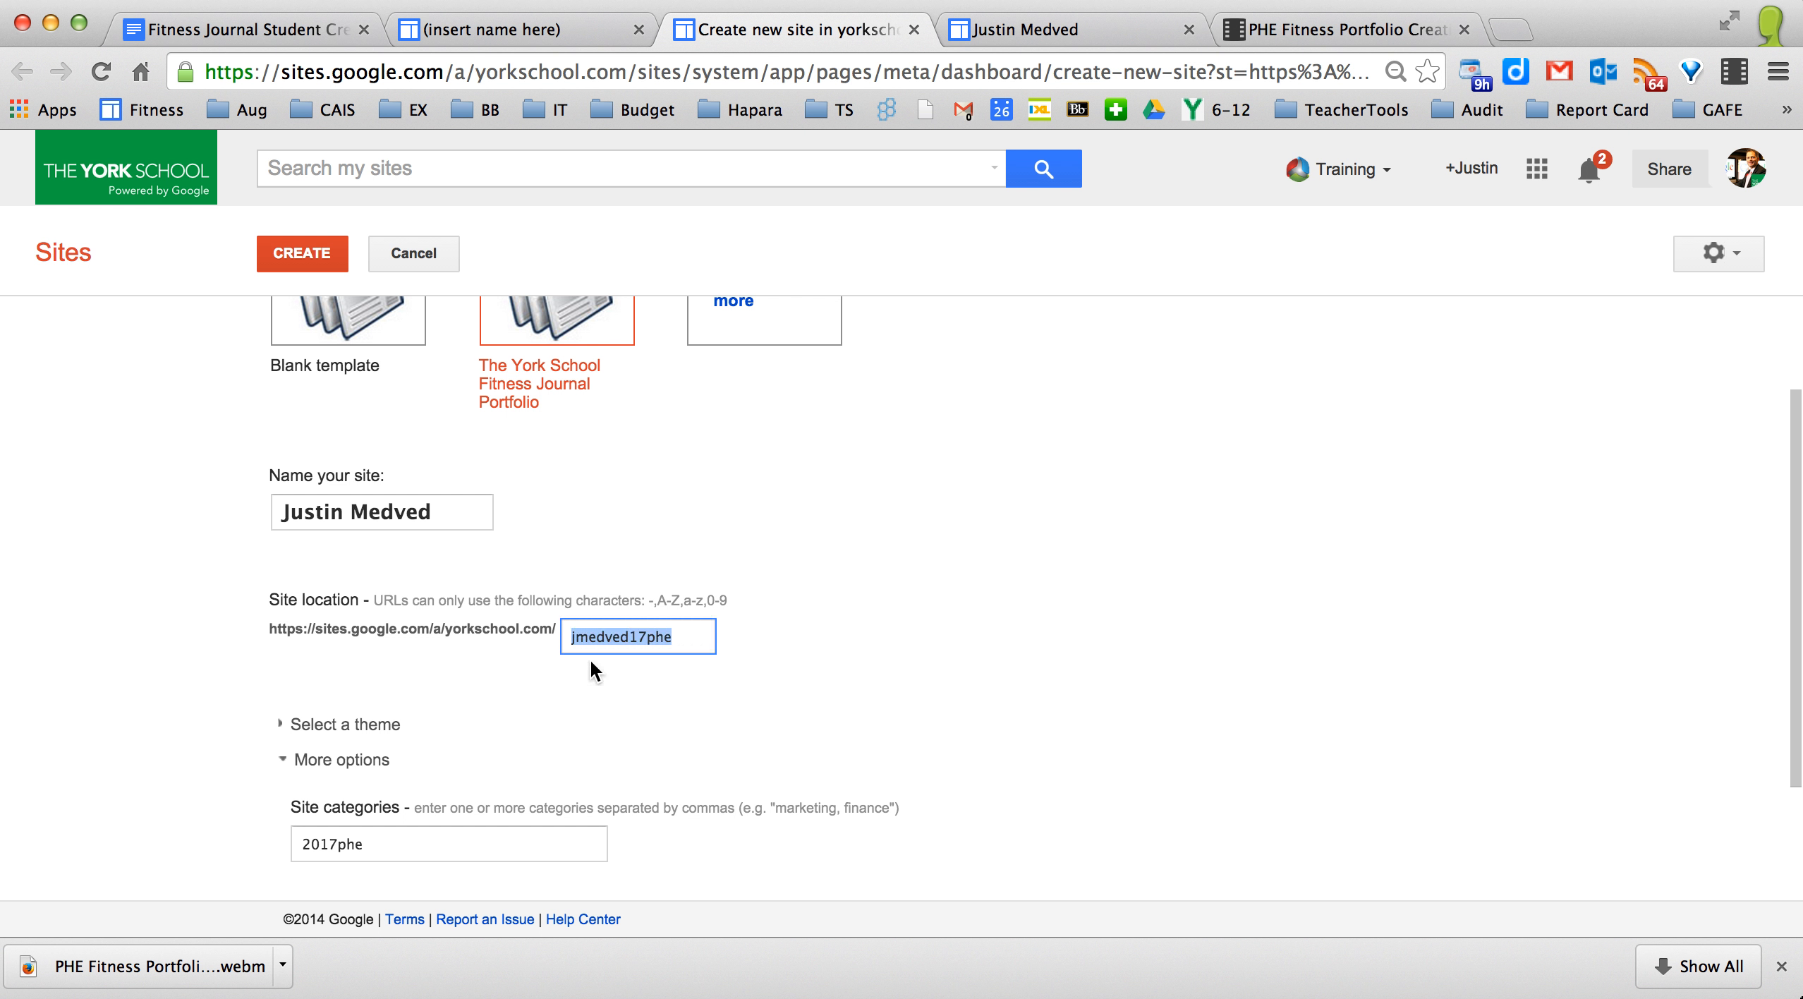
{"action": "left_click", "coordinate": [847, 632]}
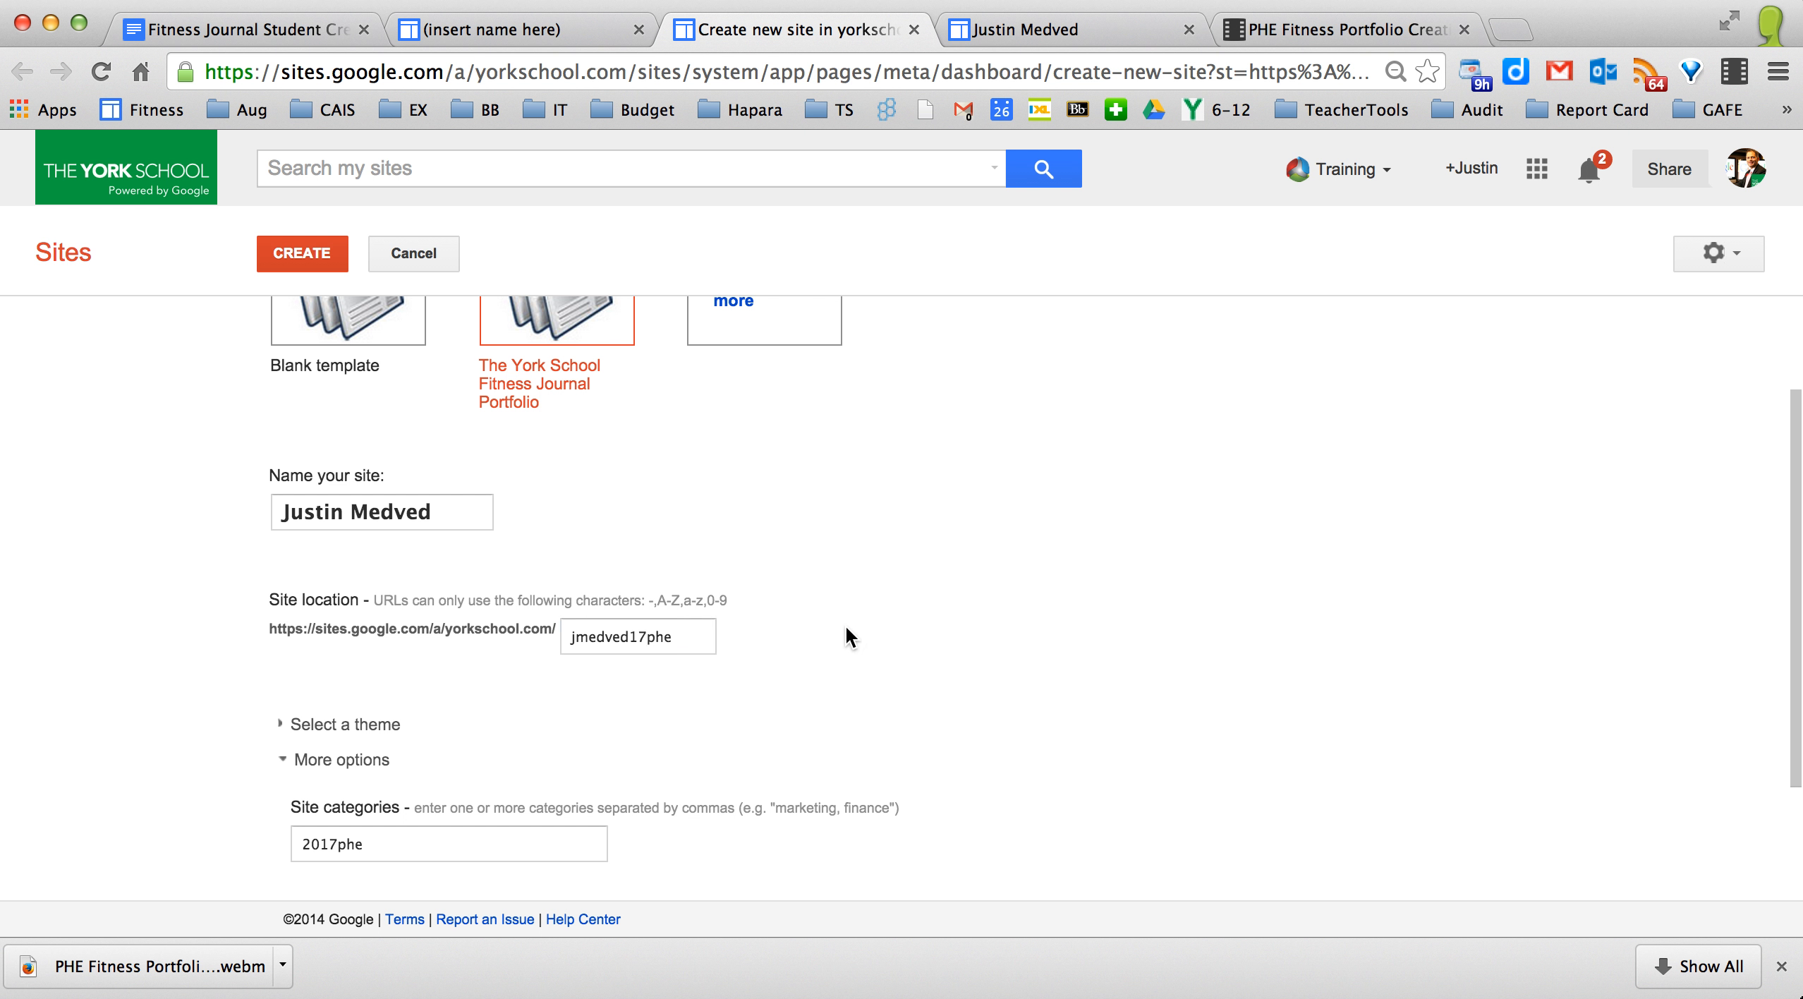
{"action": "left_click_drag", "start_coordinate": [677, 639], "coordinate": [552, 641]}
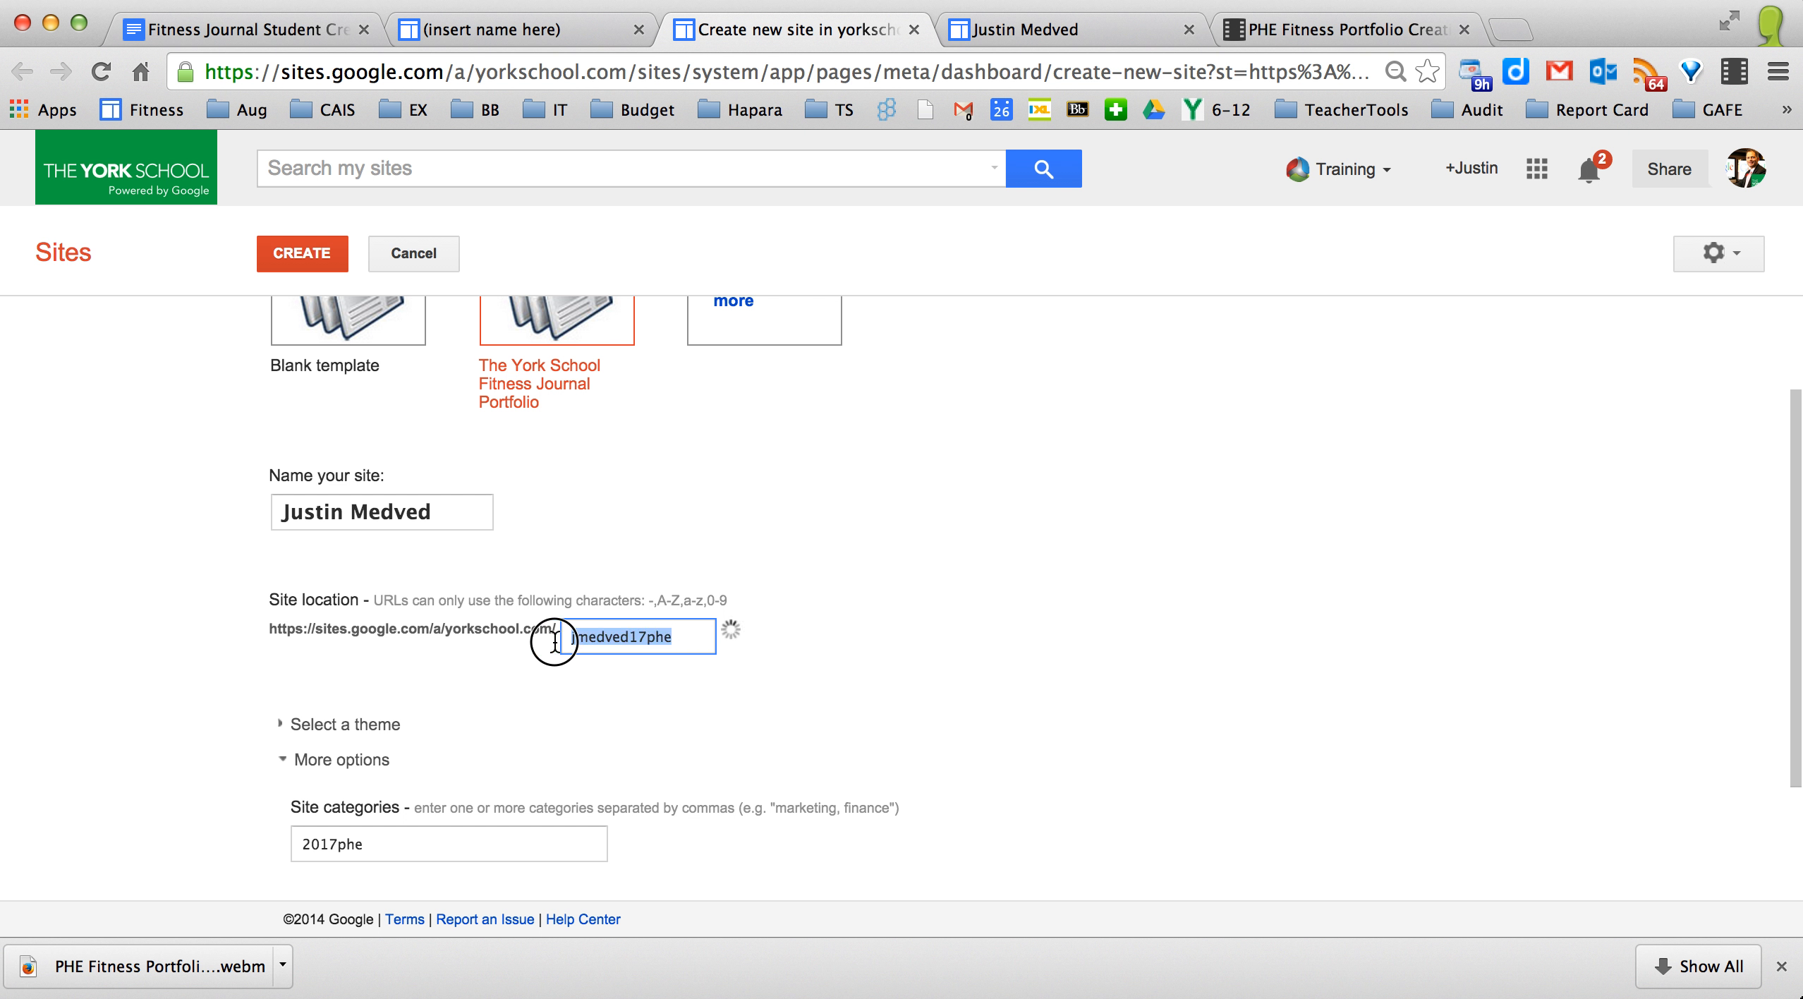
{"action": "left_click", "coordinate": [807, 653]}
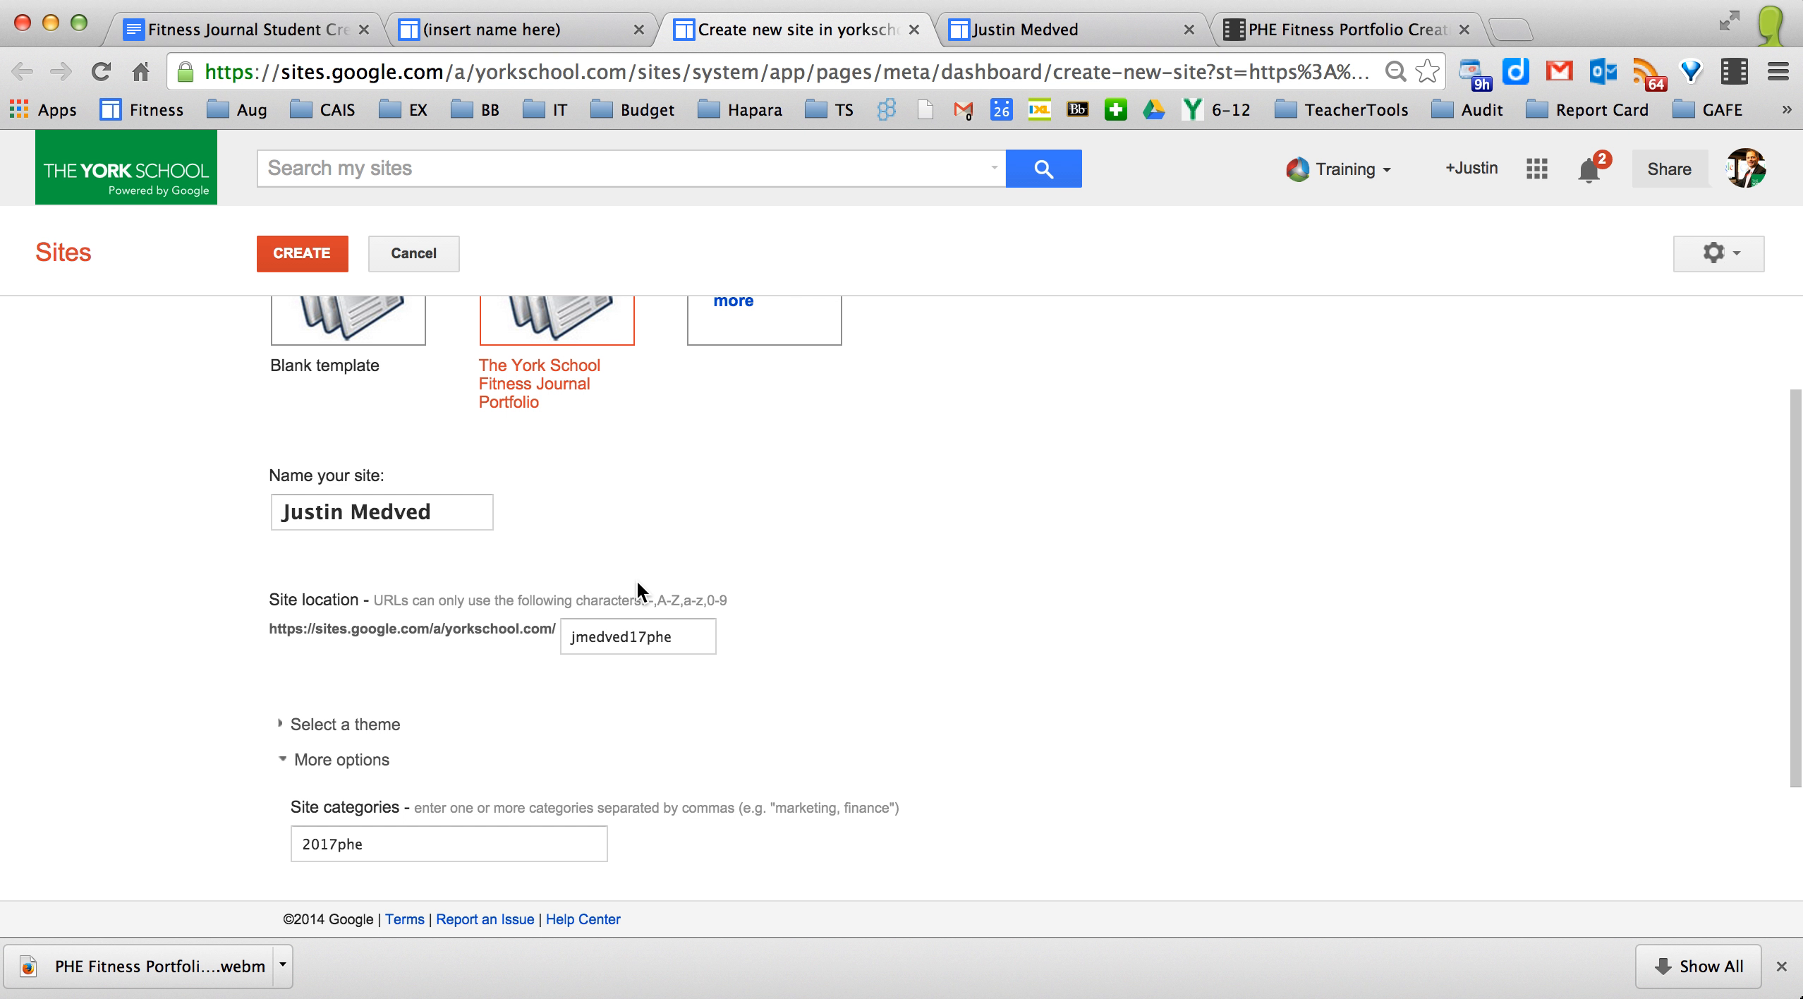
{"action": "double_click", "coordinate": [682, 644]}
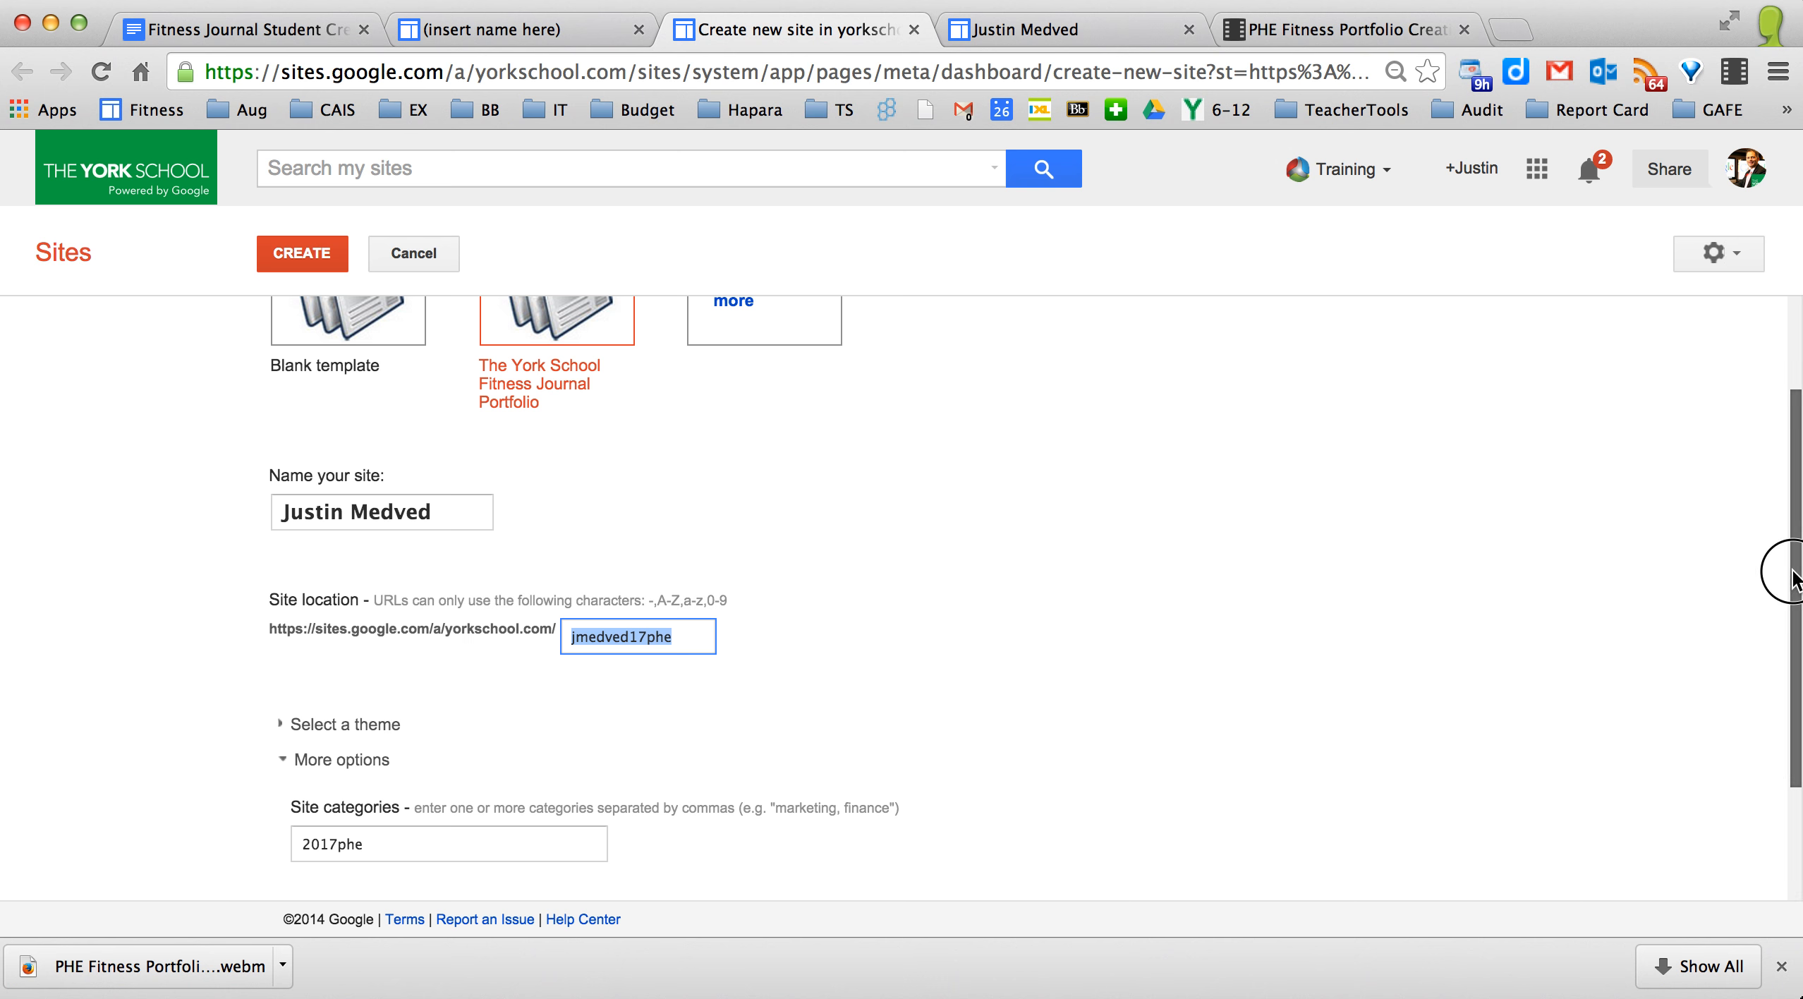
Step: Collapse and re-expand the additional site options to reveal the site categories and site description fields
{"action": "scroll", "coordinate": [1623, 592], "scroll_direction": "down", "scroll_amount": 3}
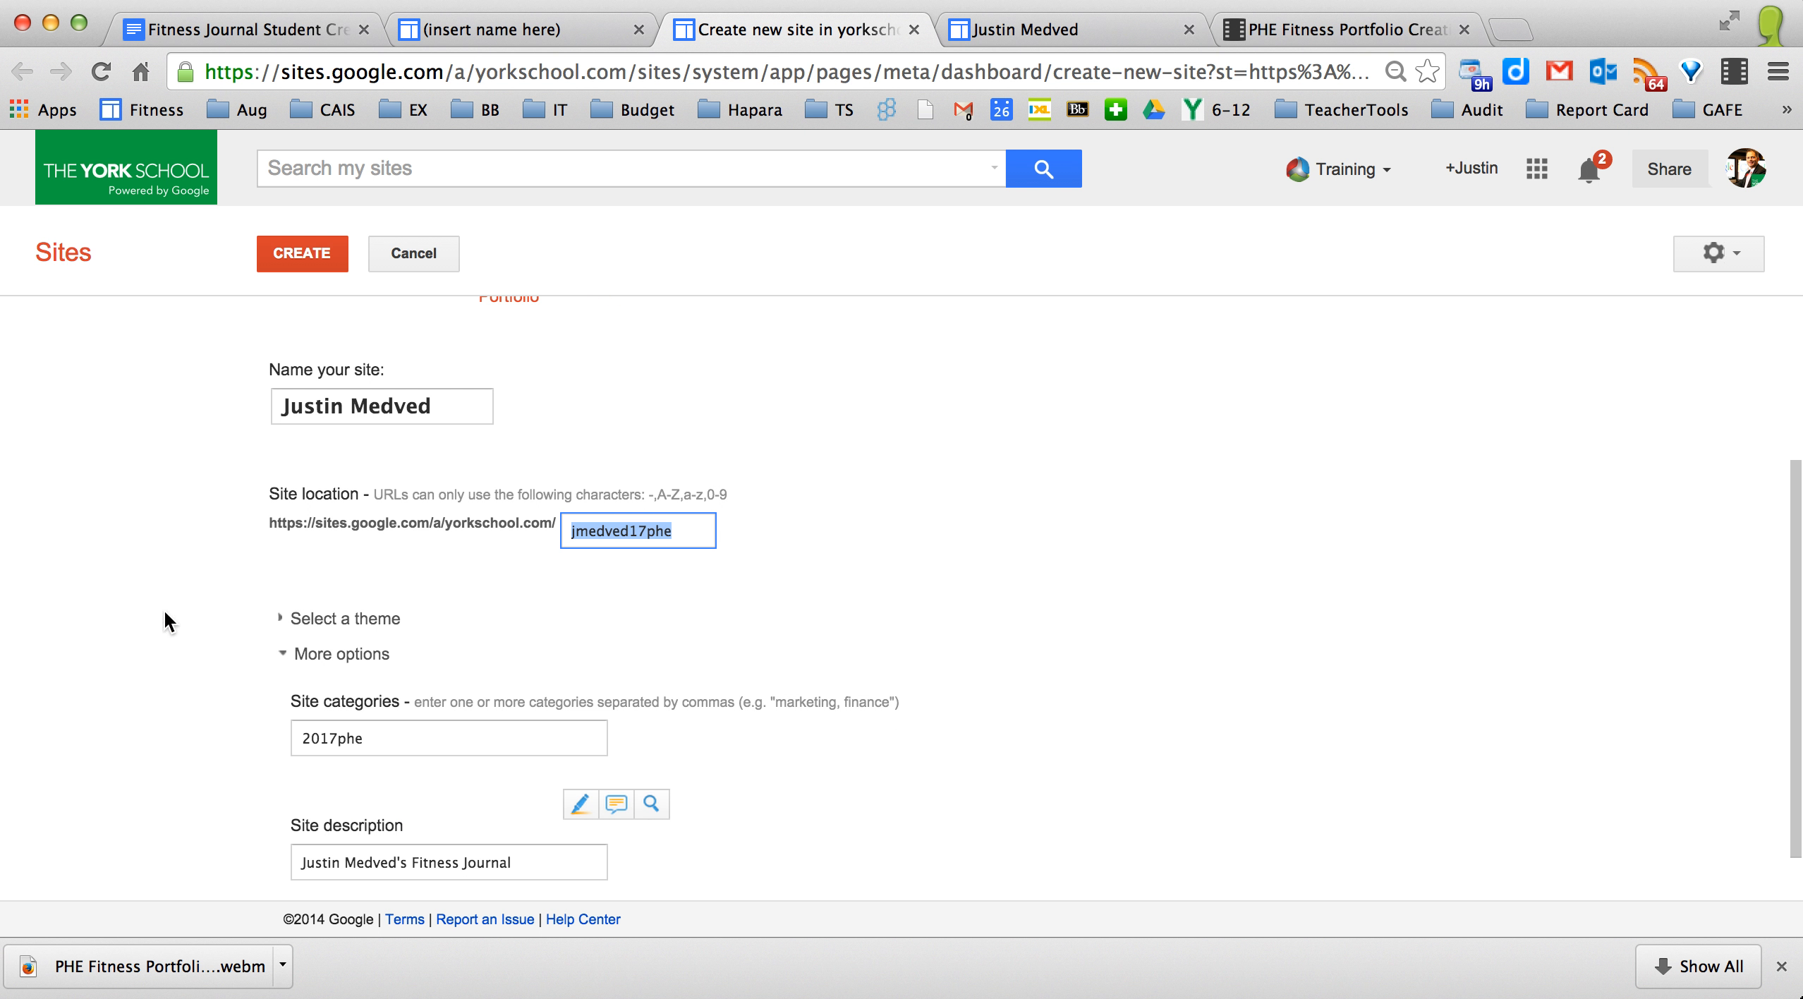
{"action": "left_click", "coordinate": [282, 653]}
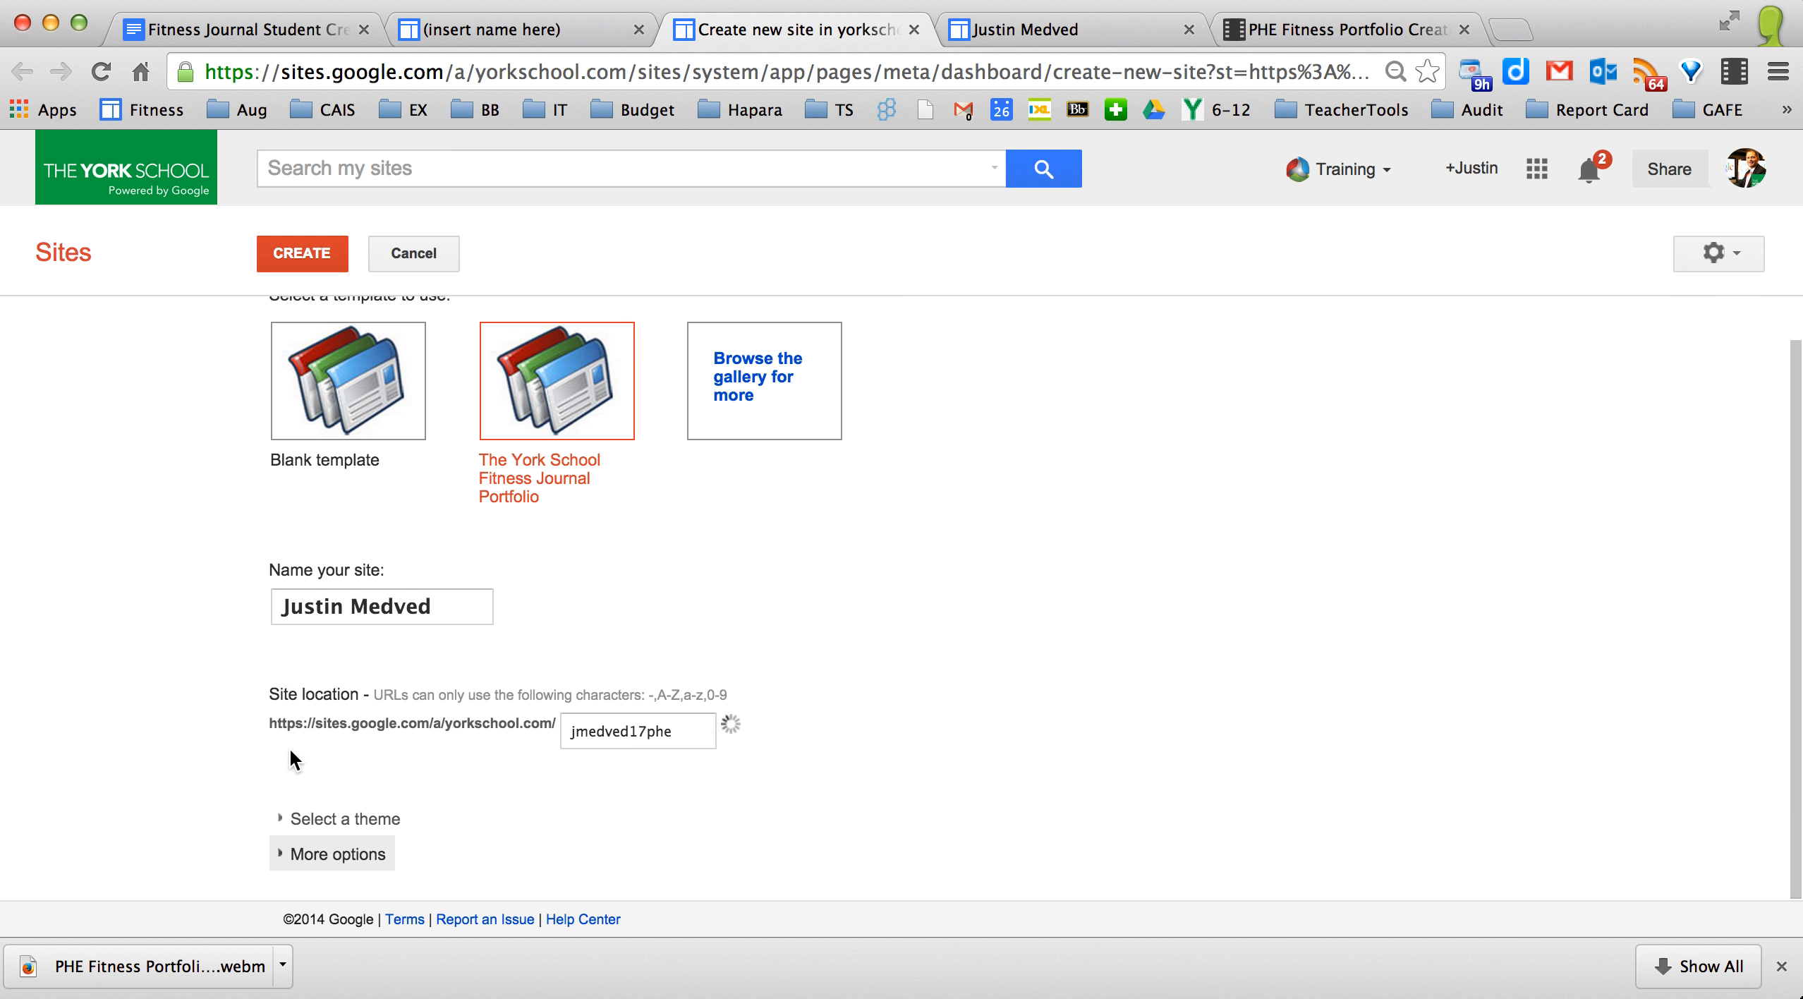
{"action": "left_click", "coordinate": [283, 855]}
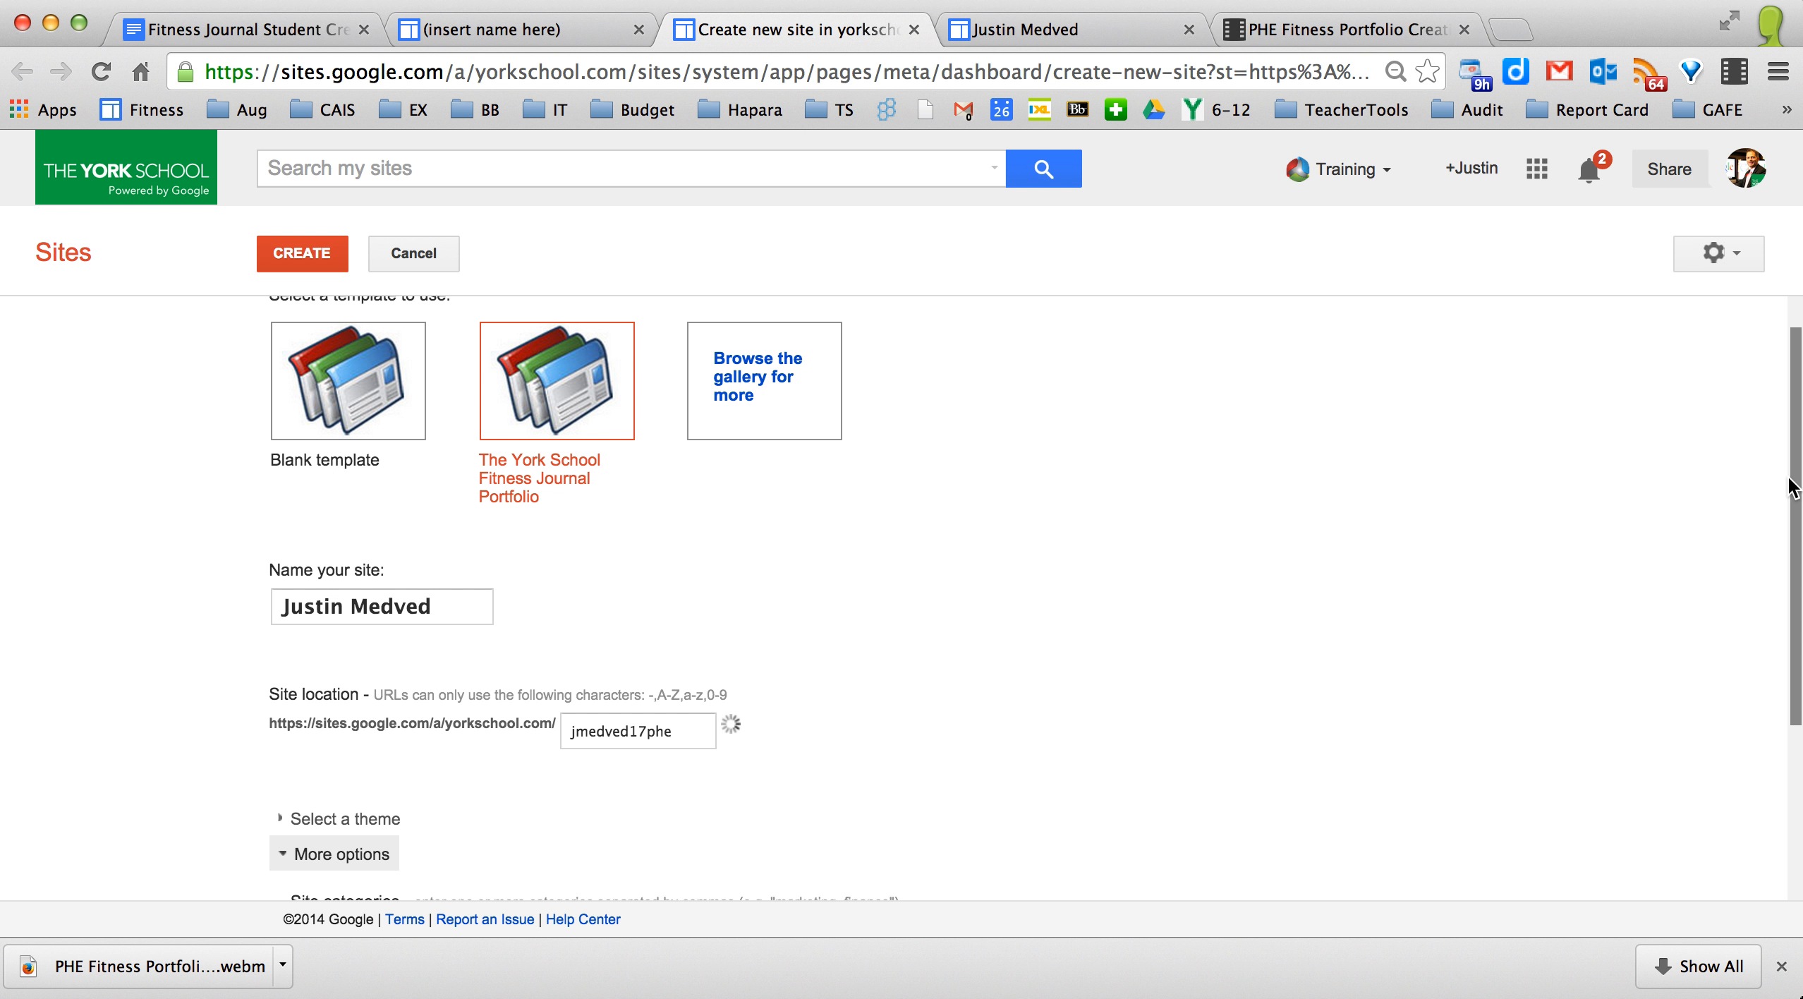
{"action": "left_click_drag", "start_coordinate": [1792, 487], "coordinate": [1779, 685]}
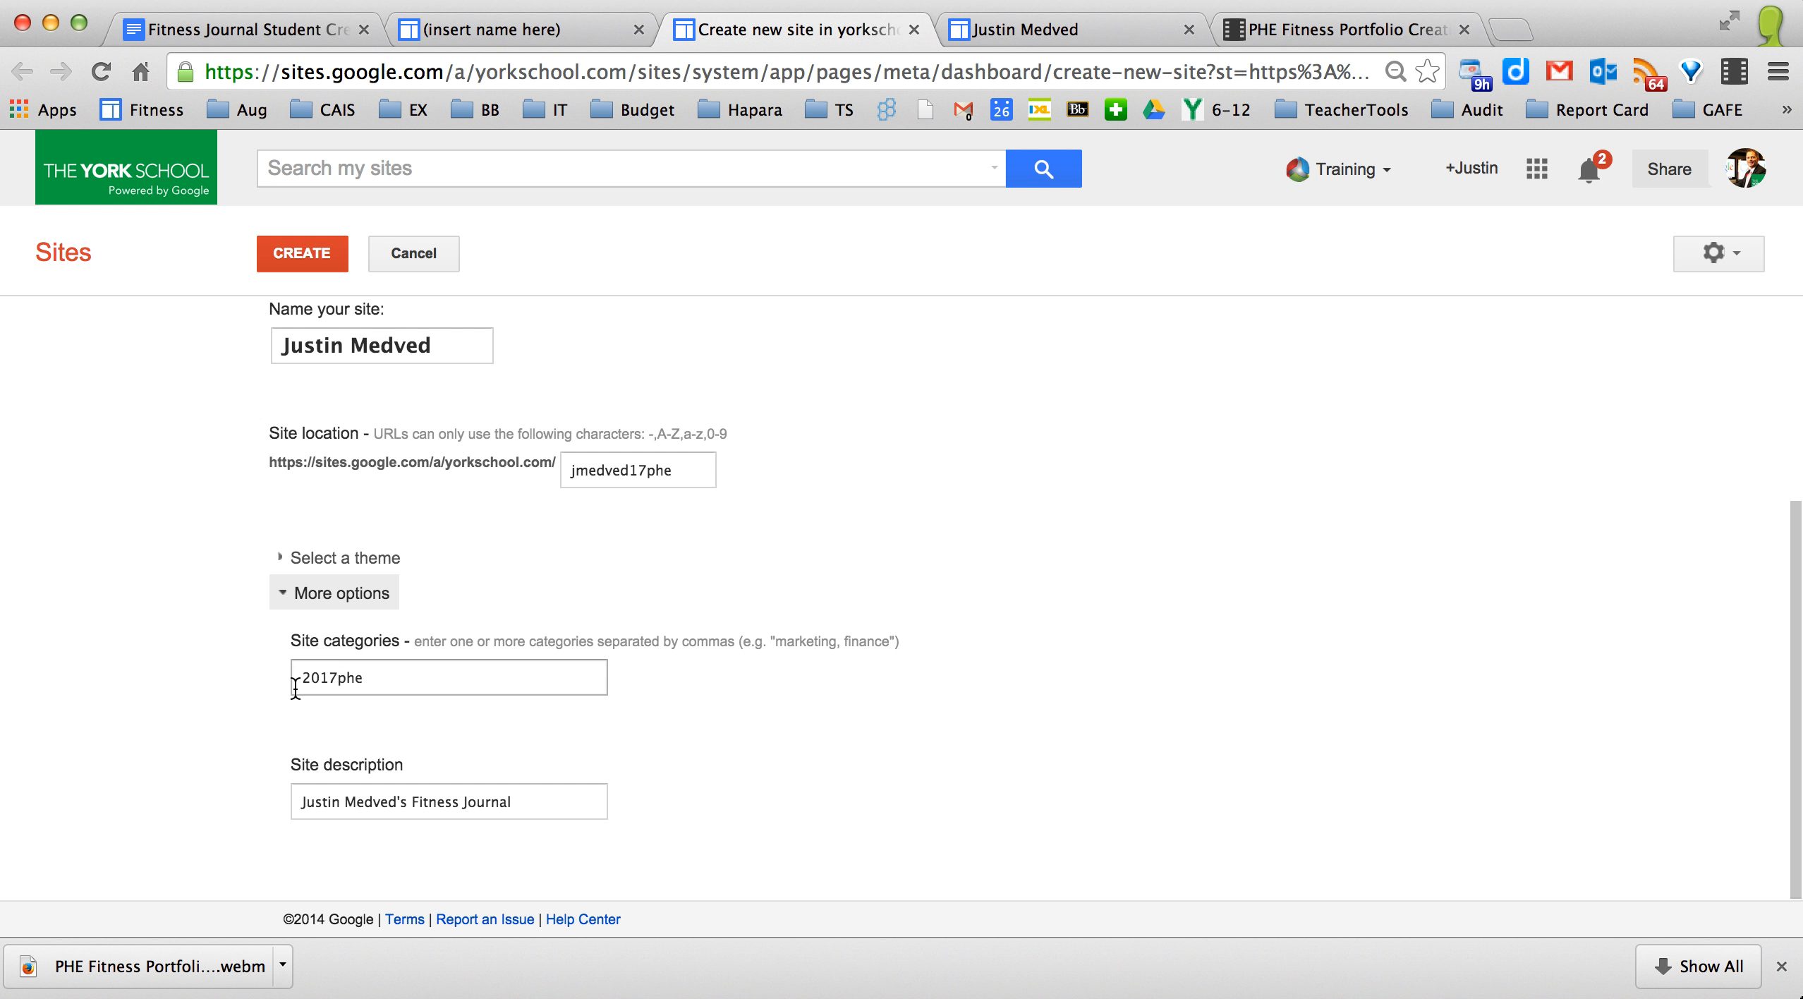
Step: Highlight the site categories entry and the site description entry in turn to review them
{"action": "left_click_drag", "start_coordinate": [372, 677], "coordinate": [279, 678]}
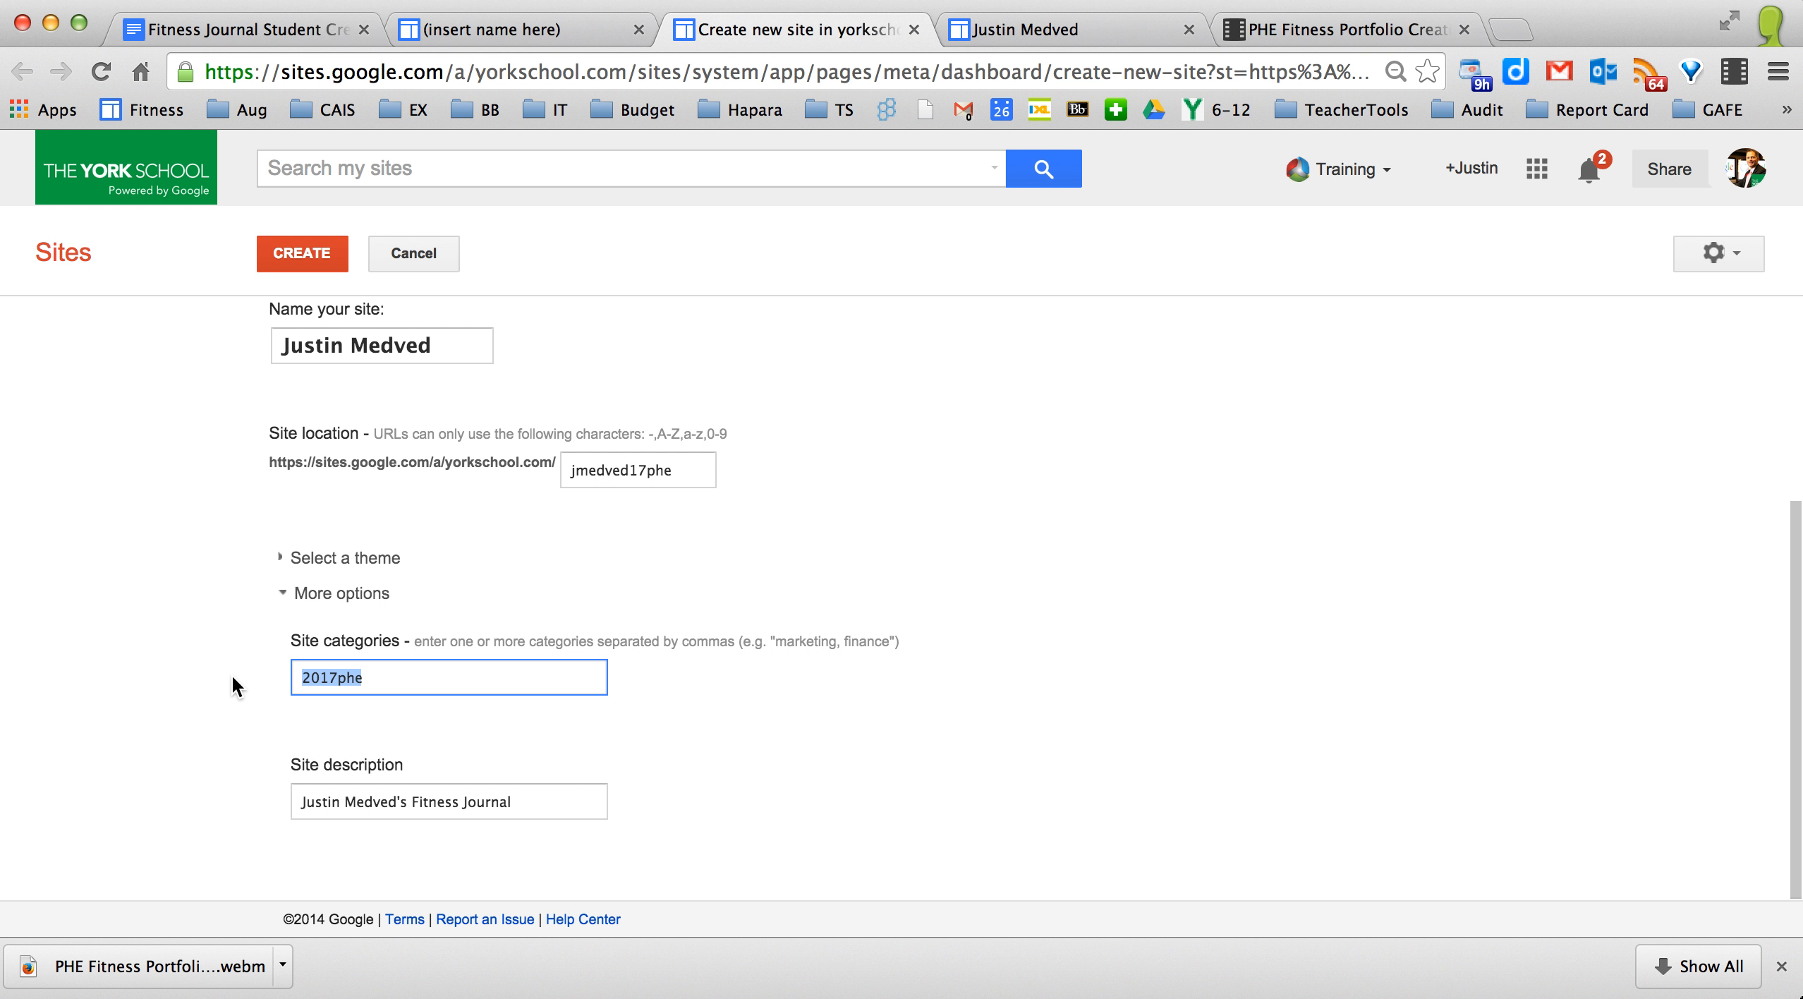
{"action": "left_click", "coordinate": [376, 685]}
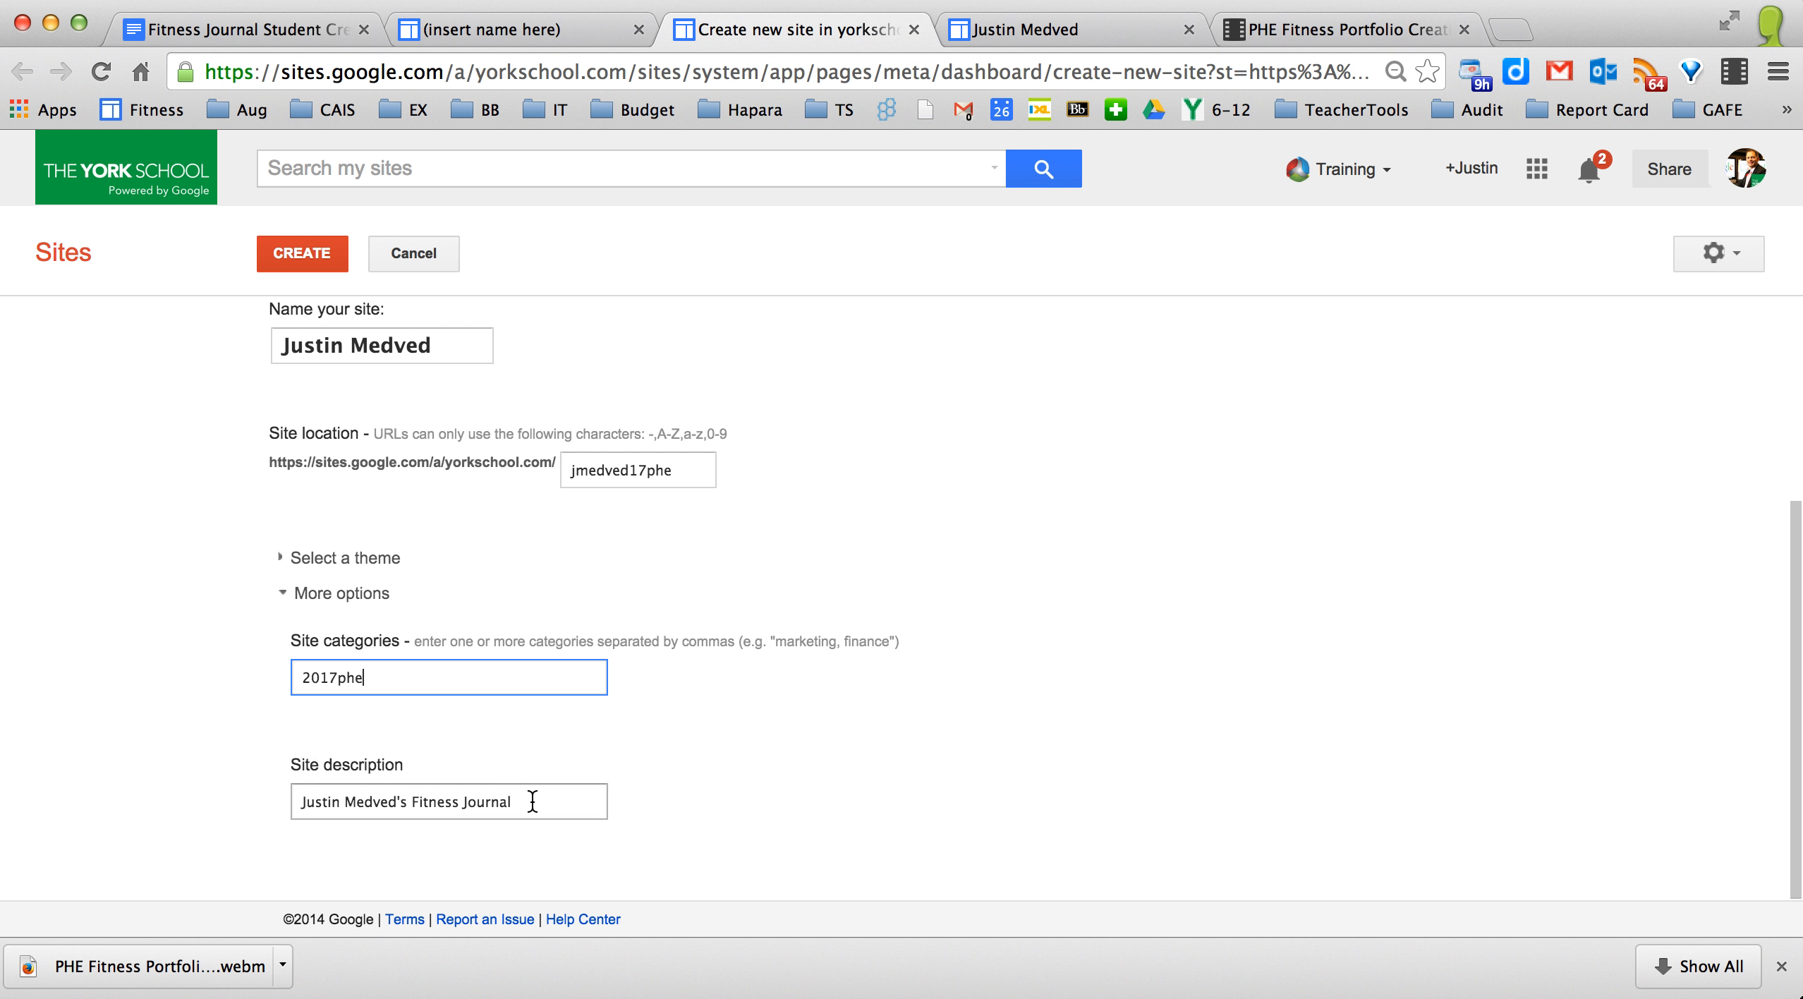
{"action": "left_click_drag", "start_coordinate": [531, 801], "coordinate": [271, 800]}
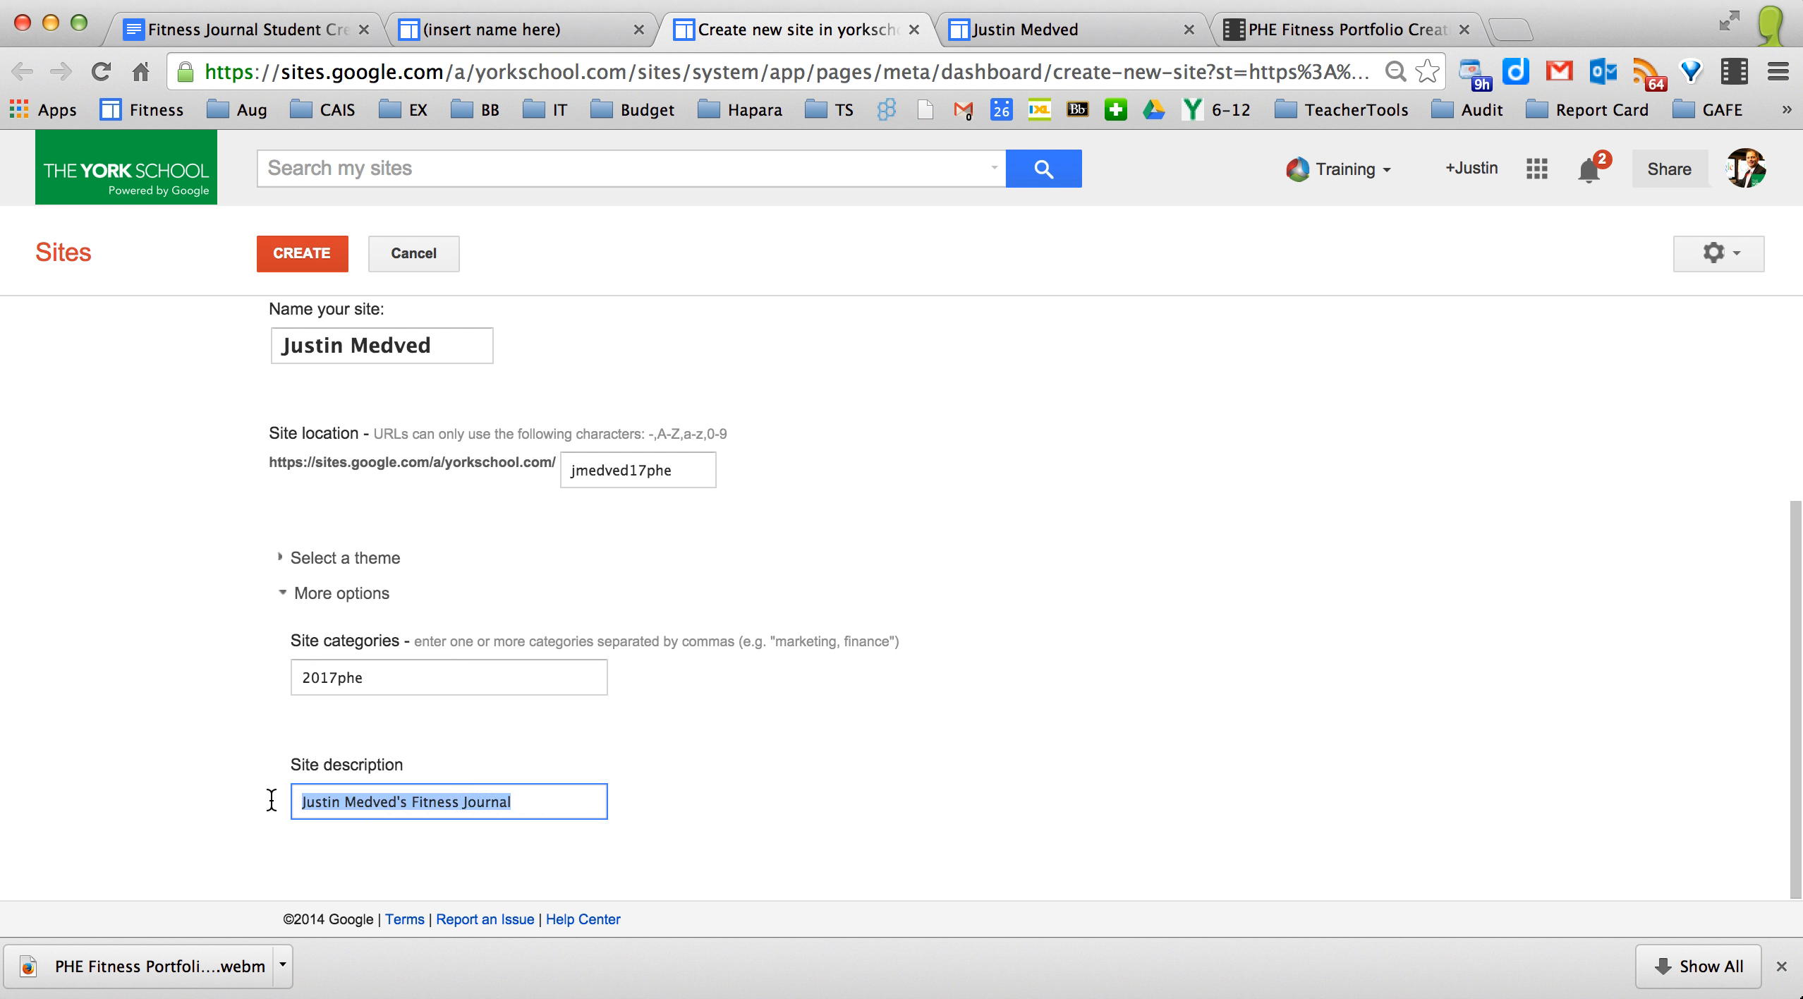
{"action": "left_click", "coordinate": [226, 796]}
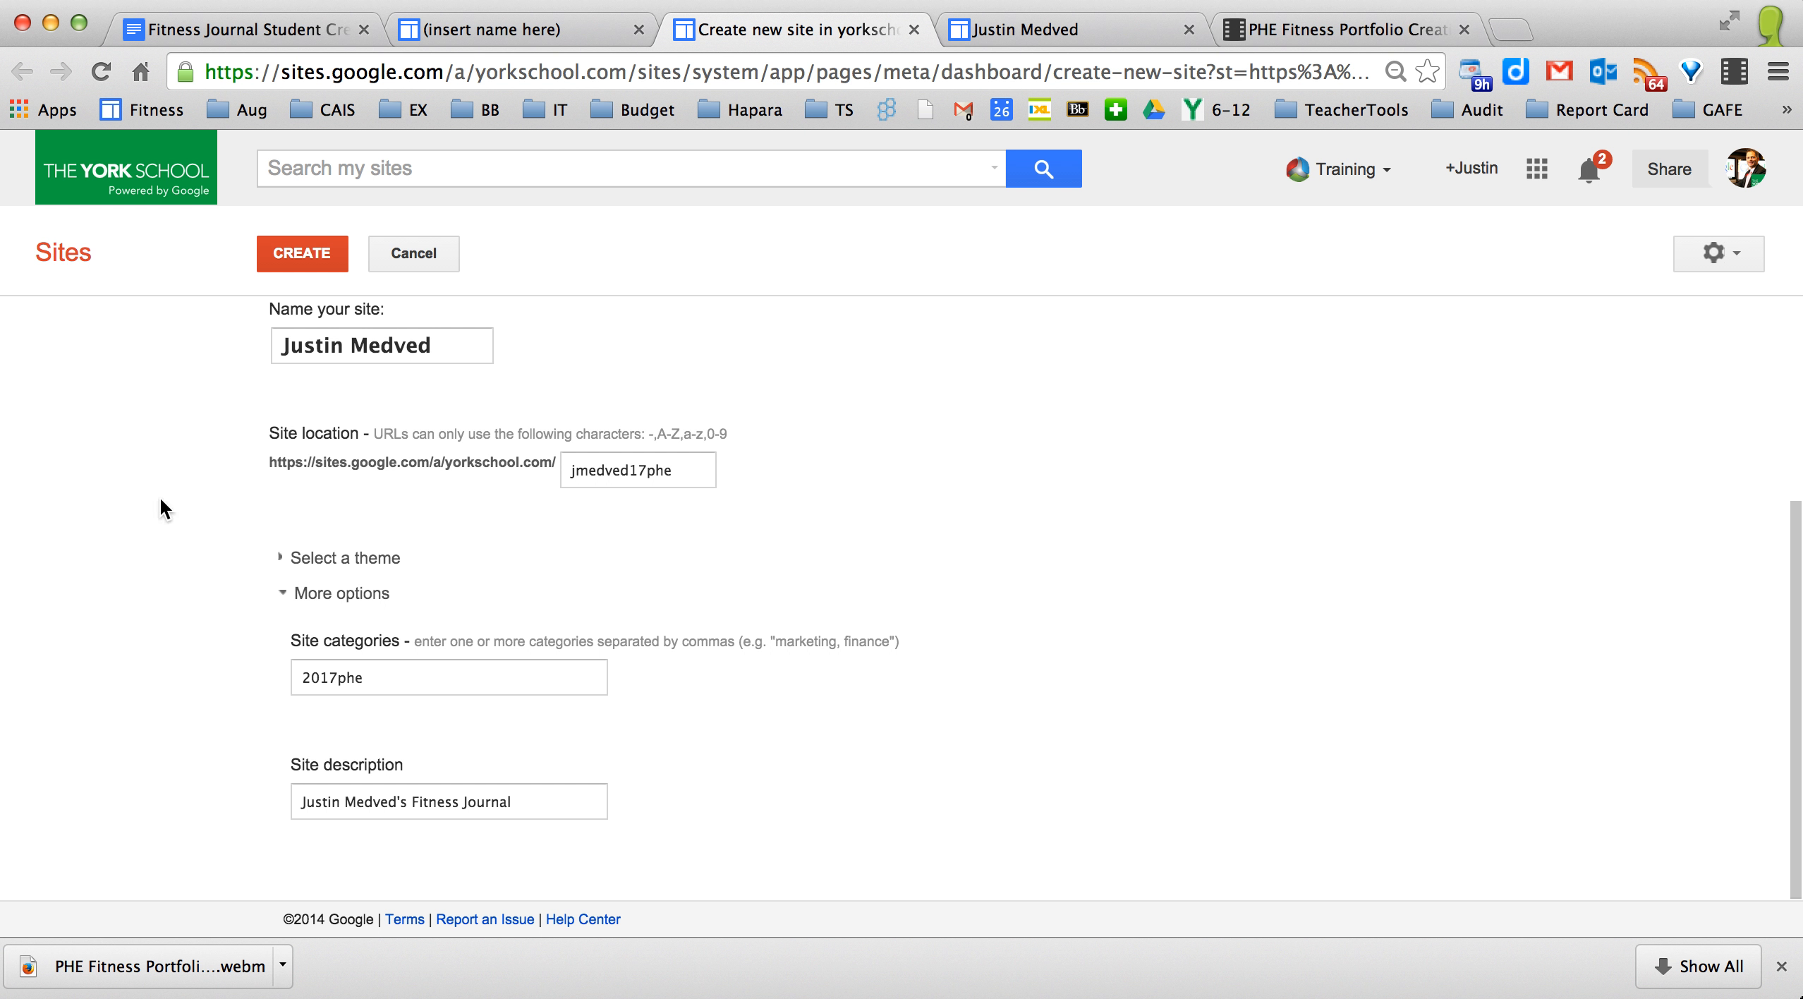
Step: Open the already created personal portfolio site and highlight the site-specific ending of its web address
{"action": "left_click", "coordinate": [321, 262]}
{"action": "left_click", "coordinate": [1033, 30]}
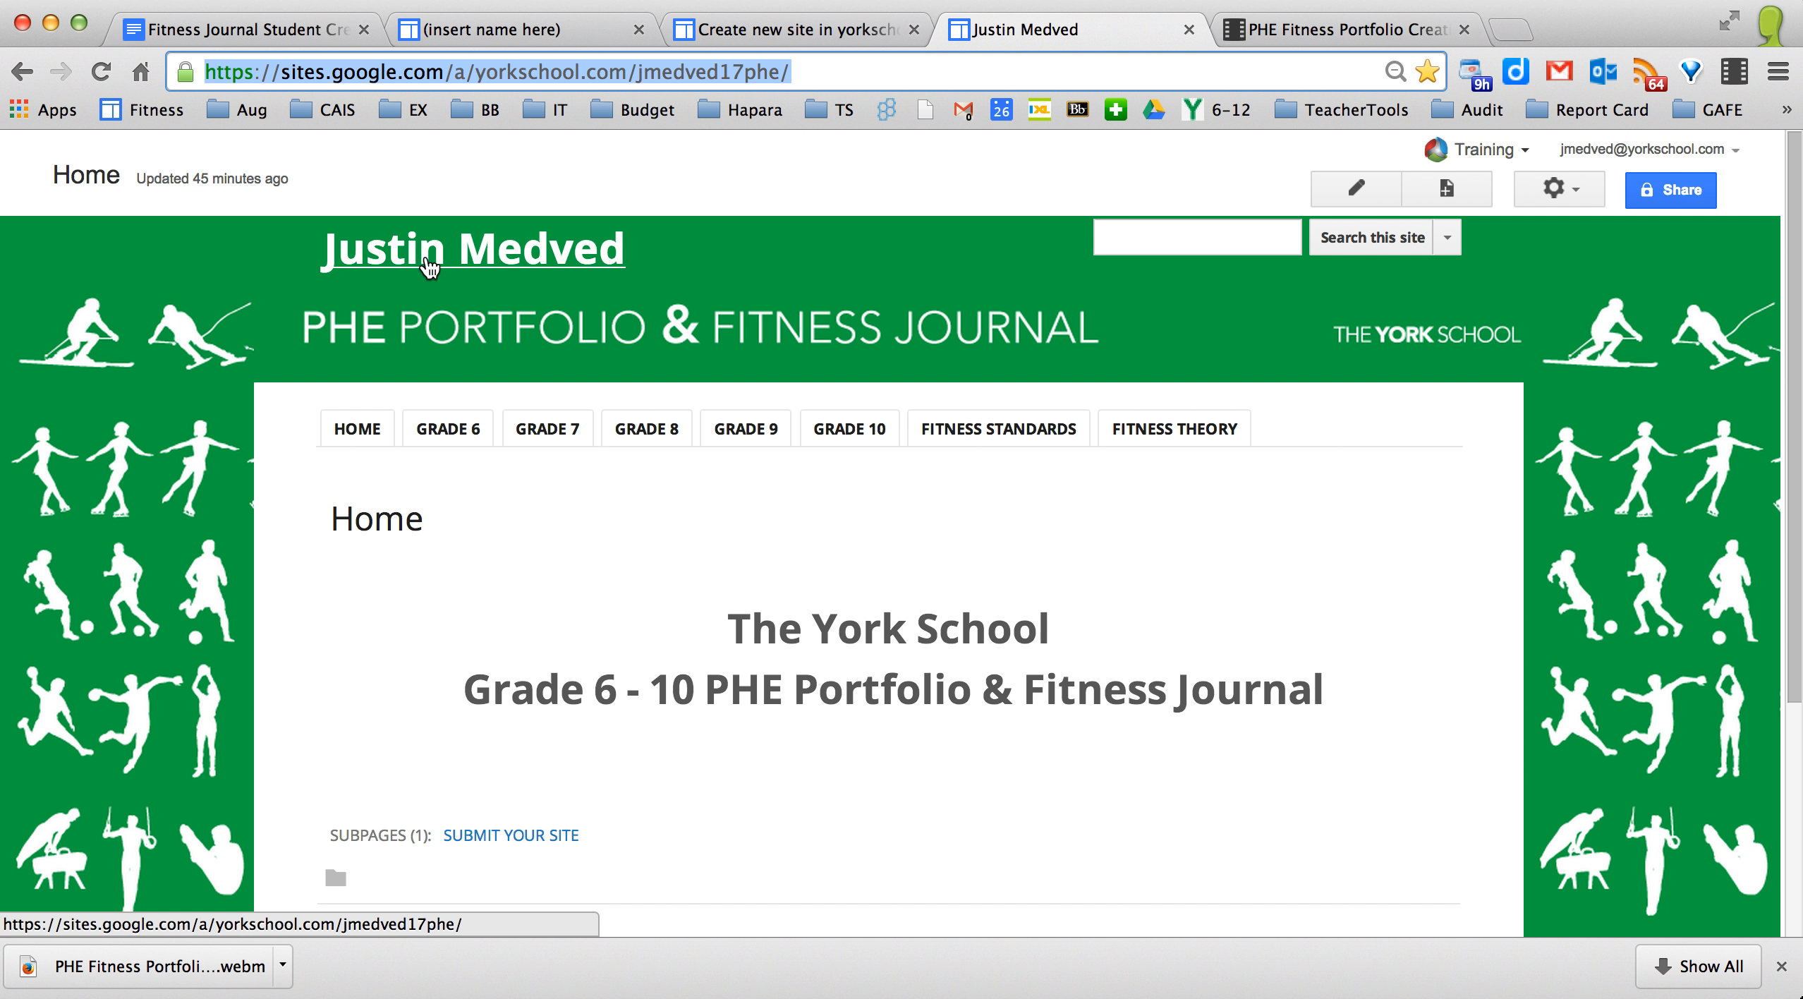
{"action": "left_click", "coordinate": [758, 70]}
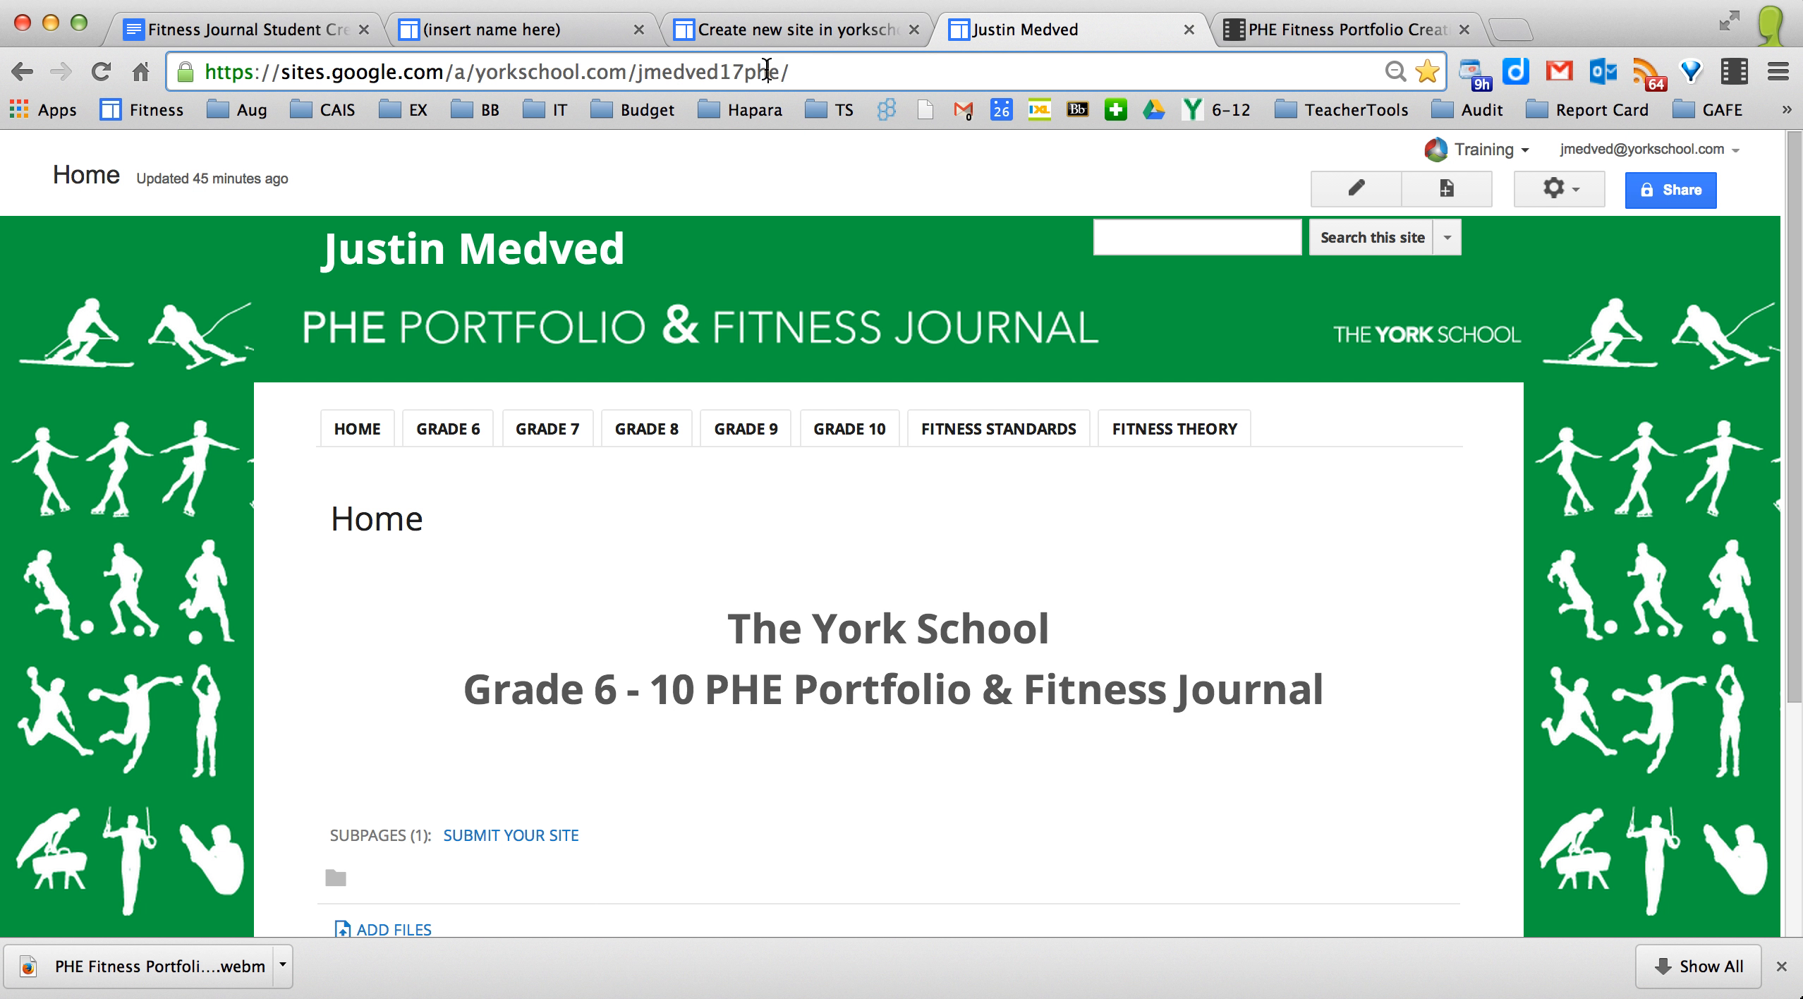
{"action": "left_click_drag", "start_coordinate": [813, 74], "coordinate": [638, 78]}
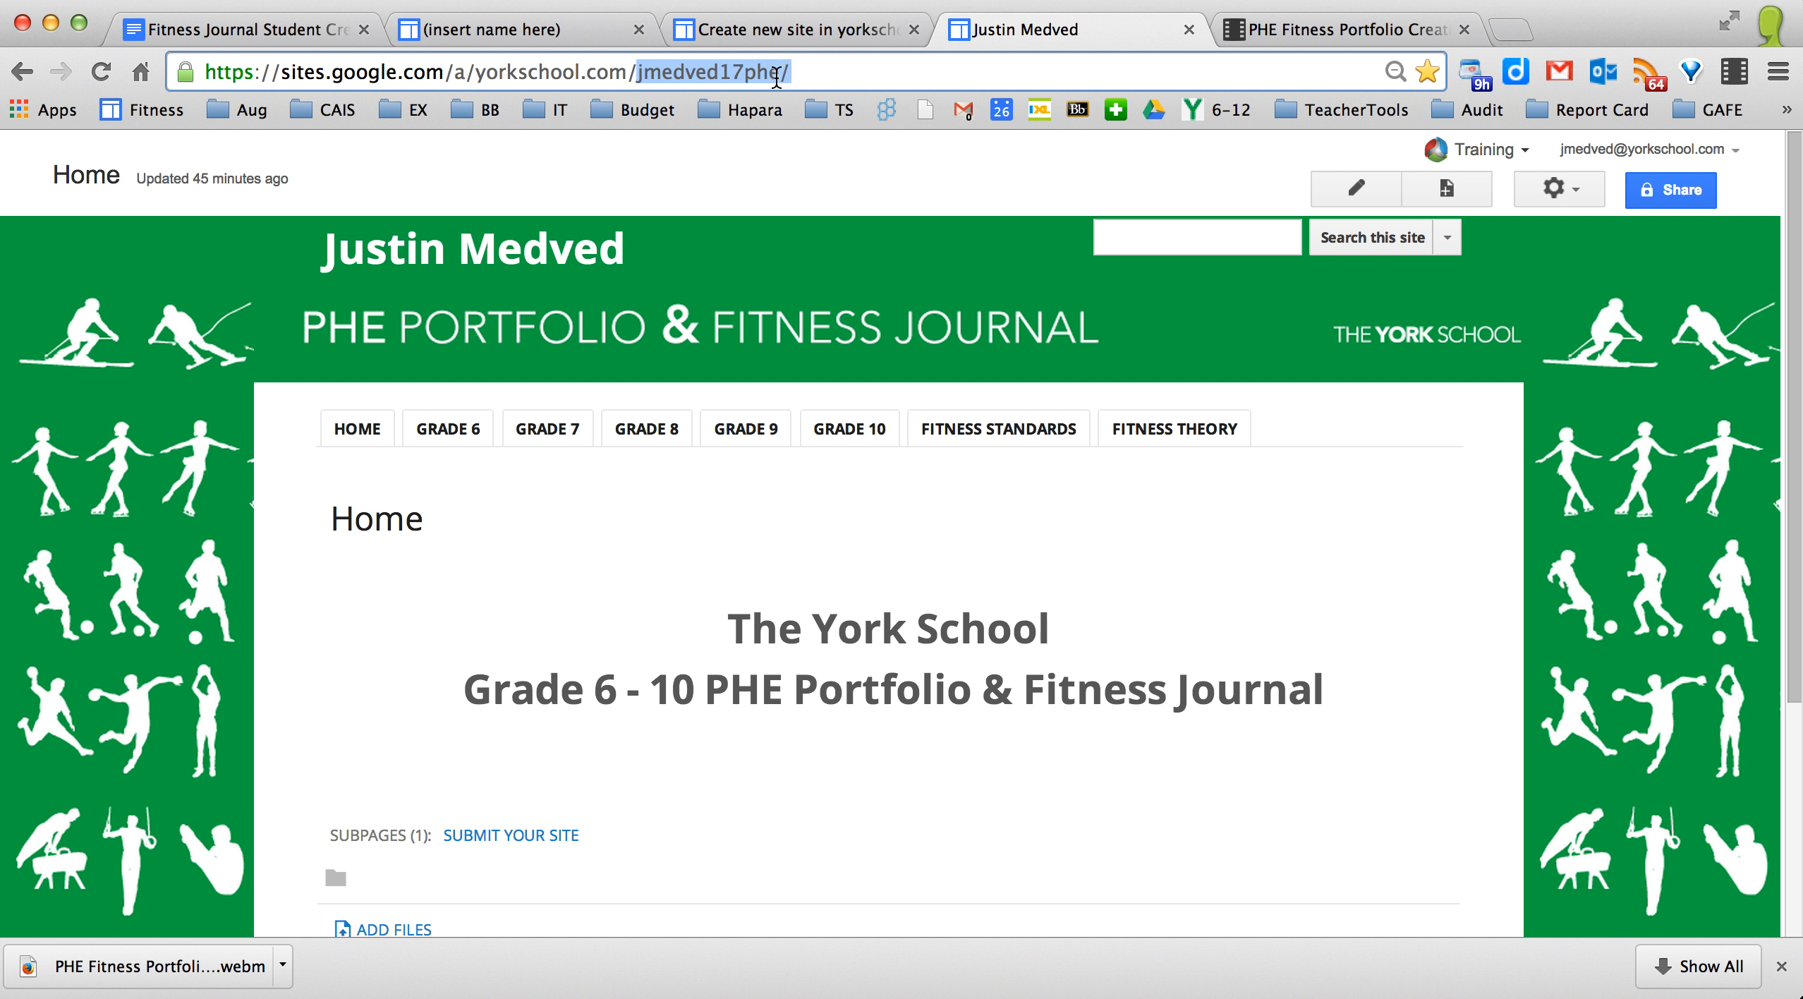
{"action": "left_click", "coordinate": [815, 66]}
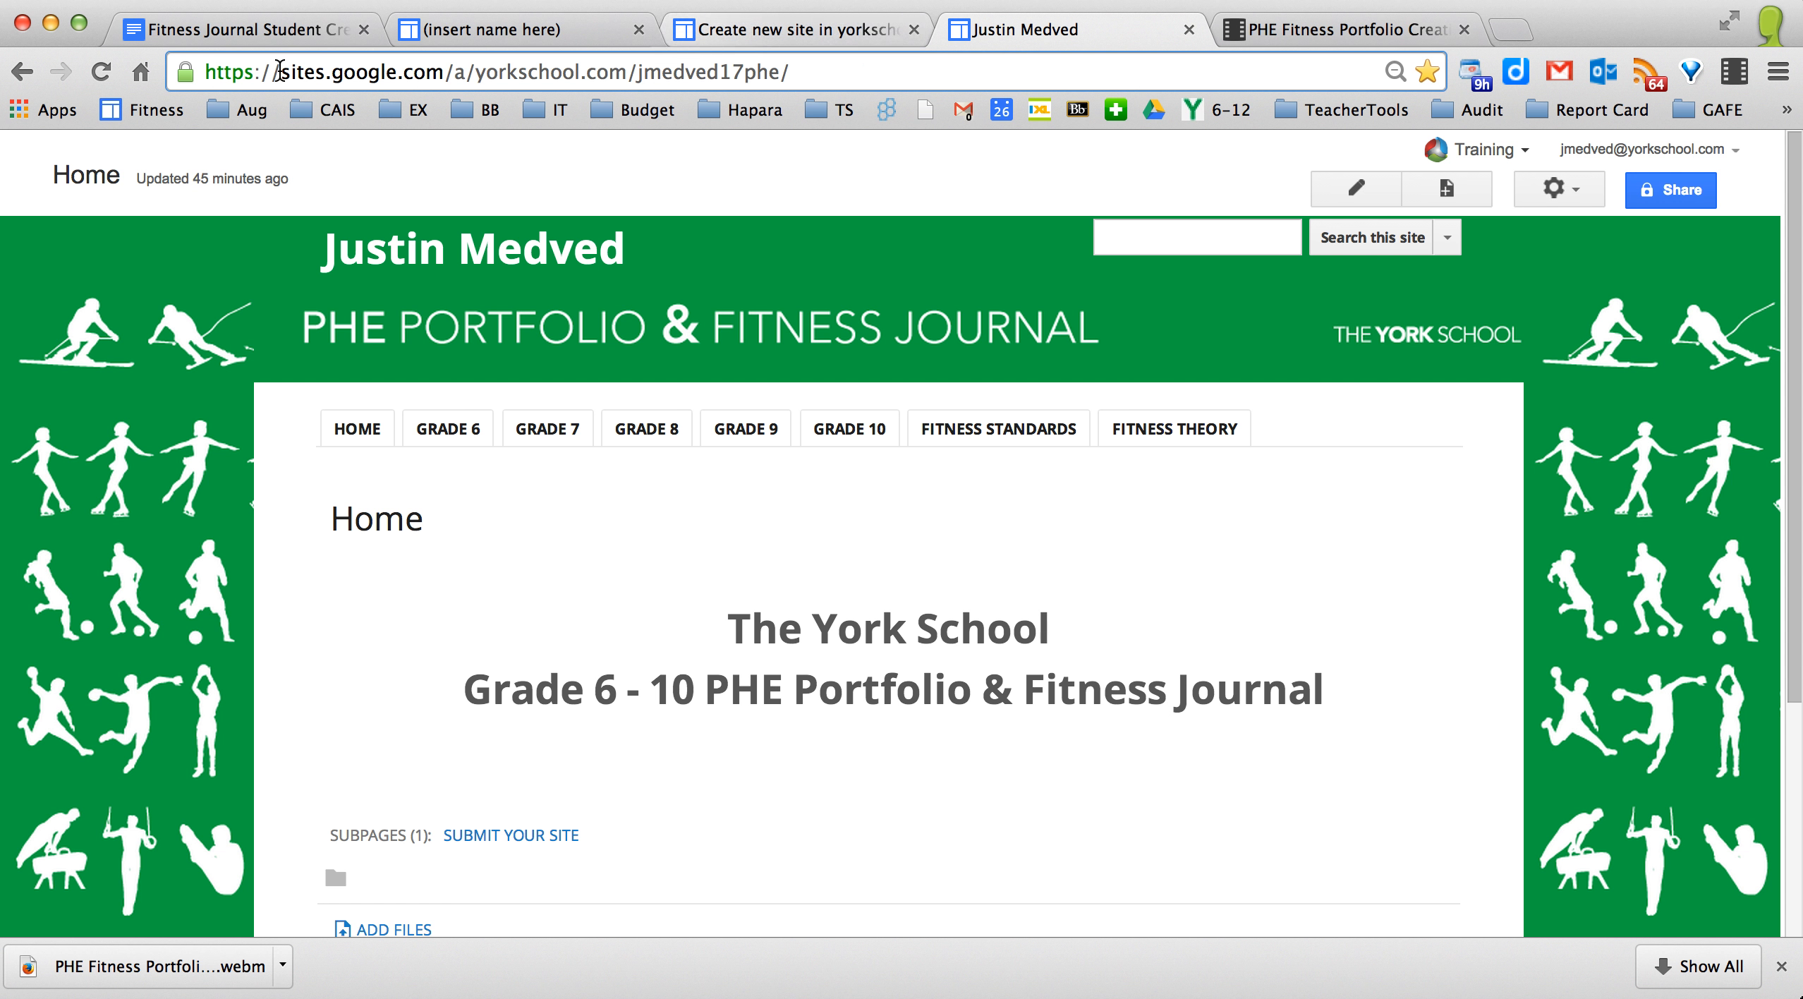
Step: Show how the portfolio address relates to the Fitness bookmark, highlighting the address's site-specific ending and its shared base portion
{"action": "mouse_move", "coordinate": [188, 81]}
{"action": "left_mouse_down"}
{"action": "mouse_move", "coordinate": [163, 76]}
{"action": "mouse_move", "coordinate": [160, 116]}
{"action": "mouse_move", "coordinate": [190, 72]}
{"action": "left_mouse_up"}
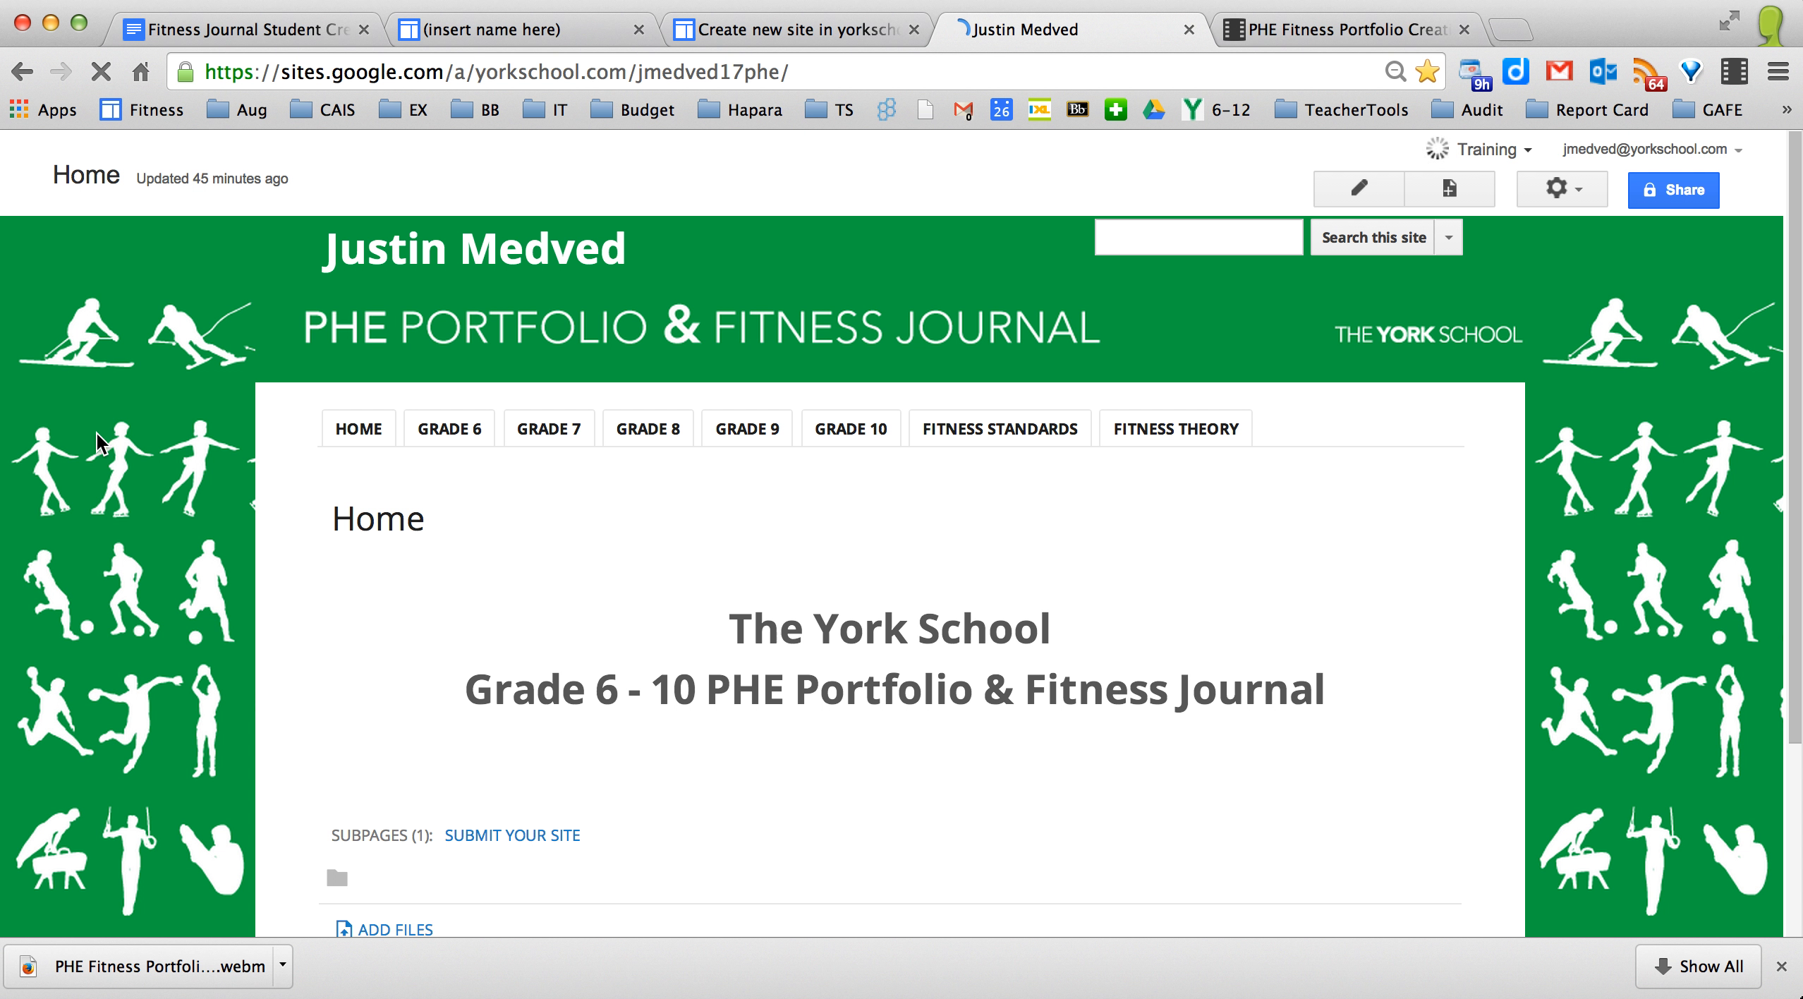
{"action": "left_click_drag", "start_coordinate": [635, 72], "coordinate": [817, 70]}
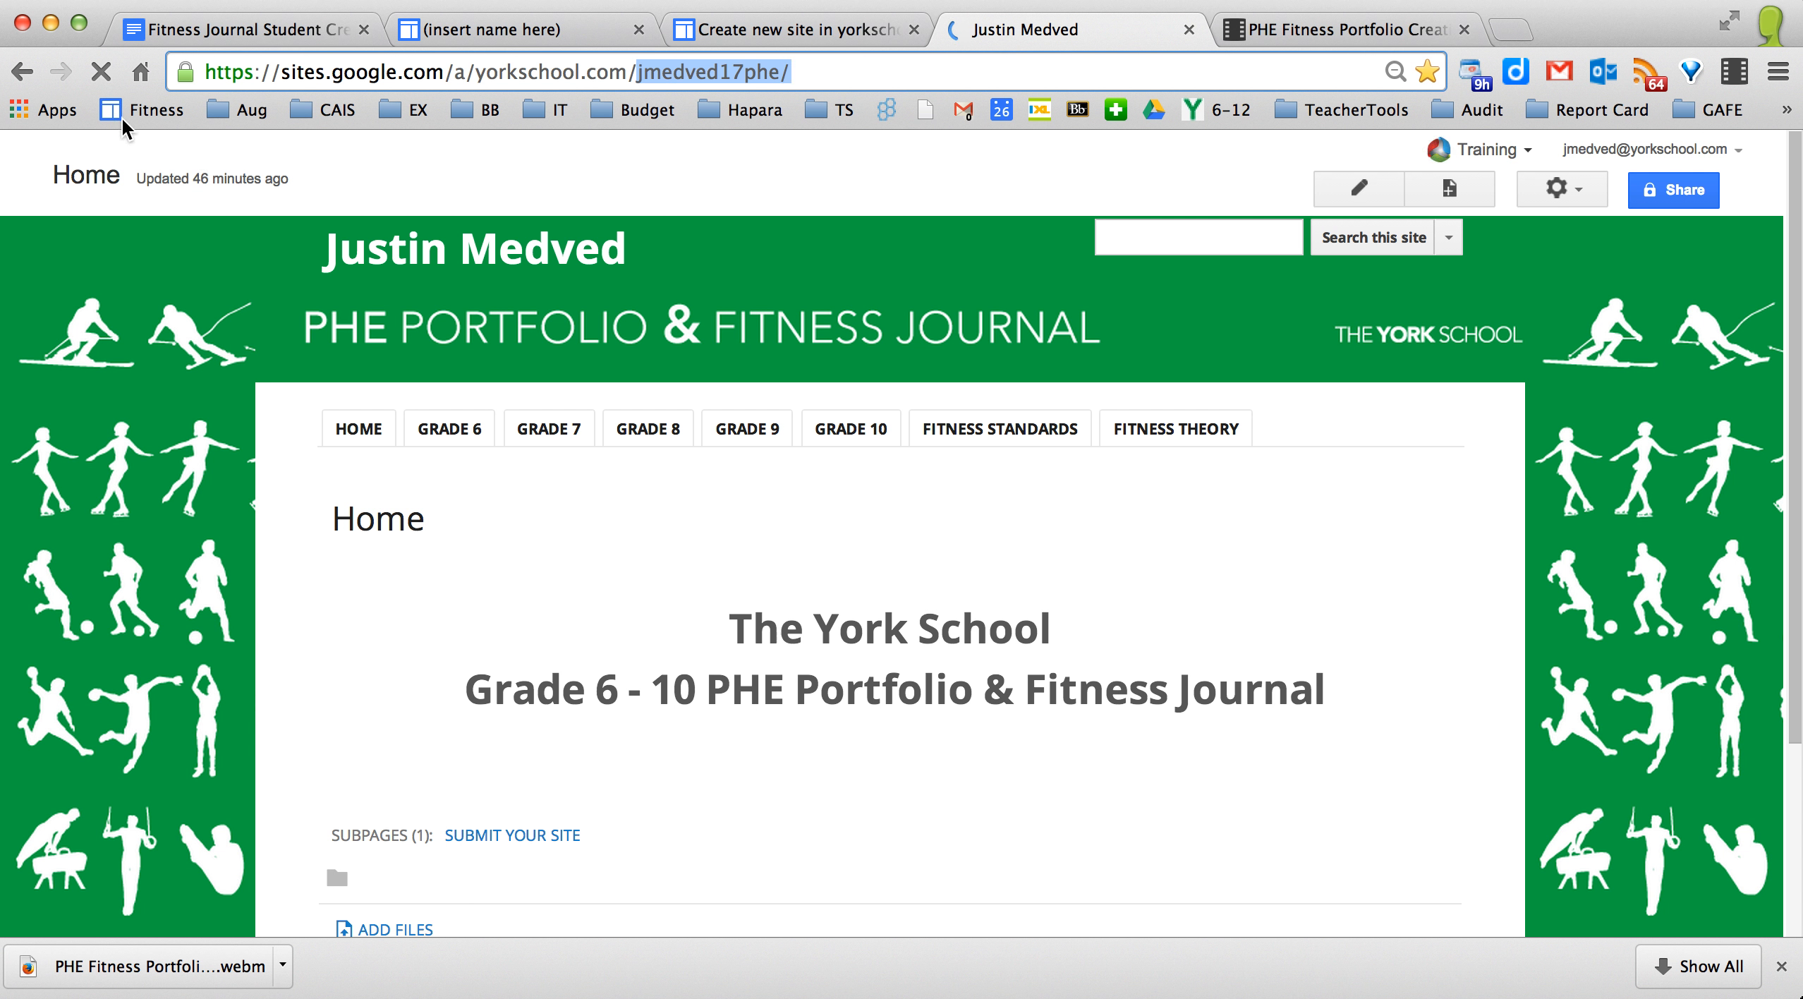
{"action": "left_click", "coordinate": [147, 117]}
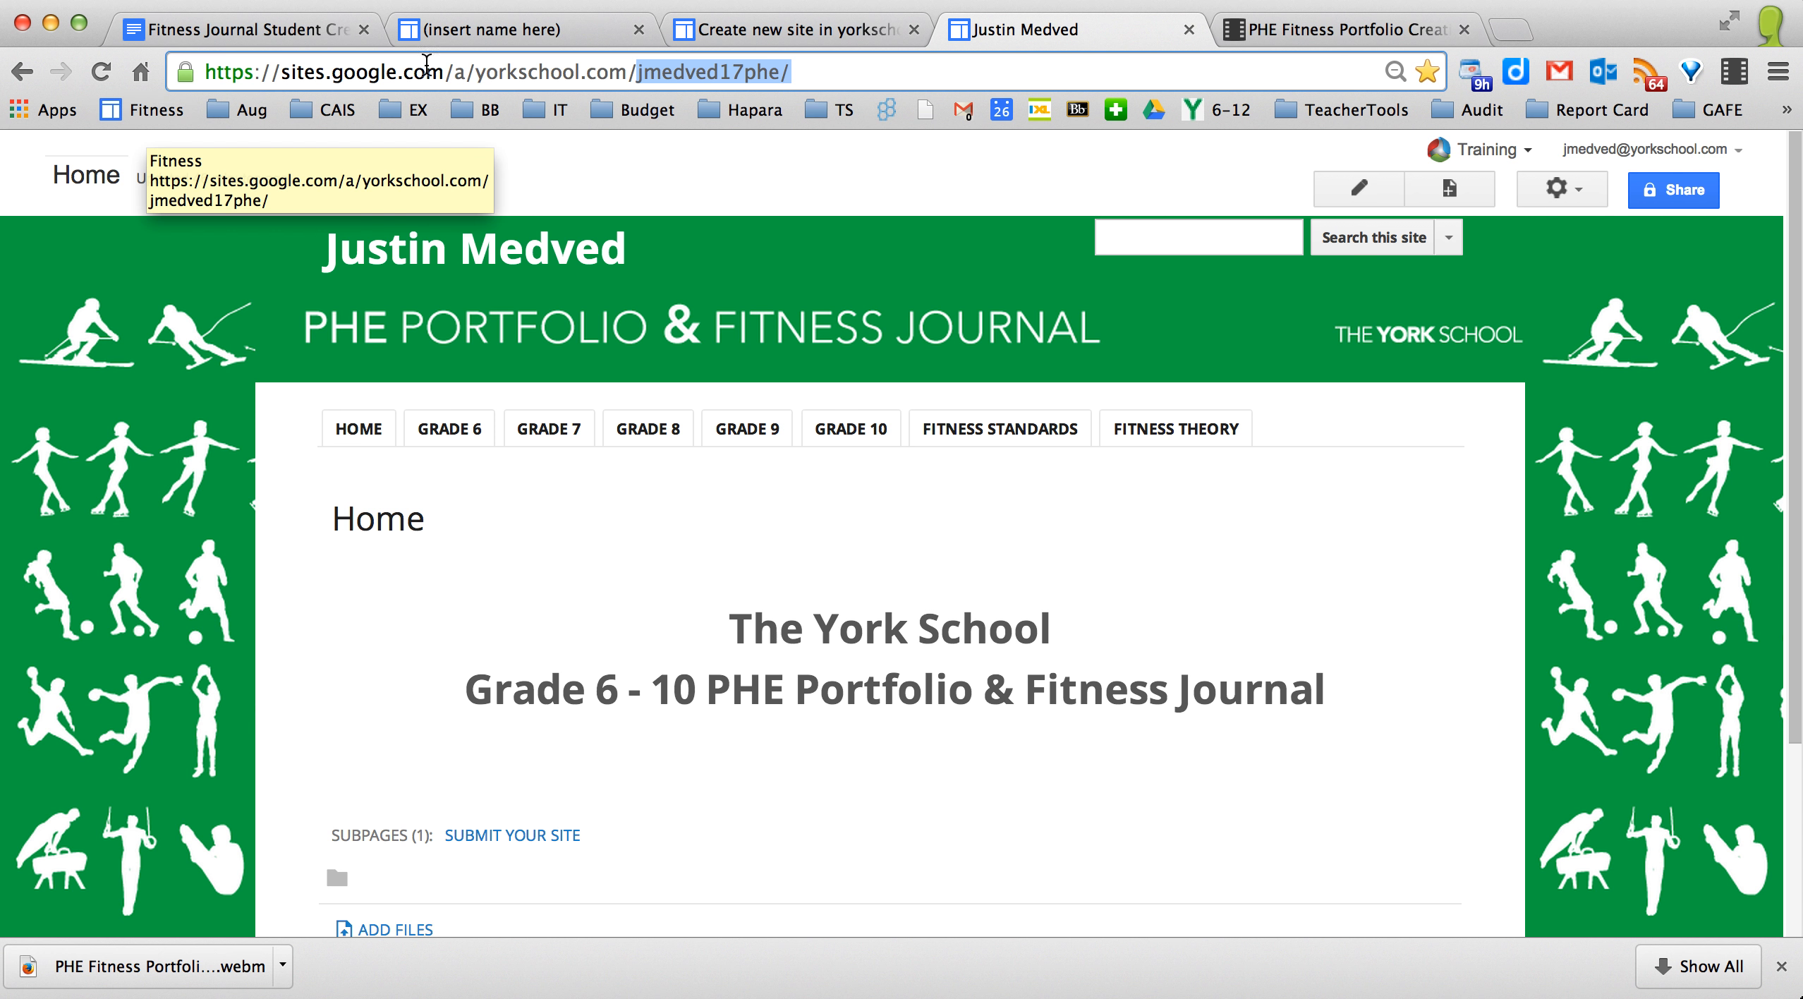
{"action": "left_click", "coordinate": [801, 72]}
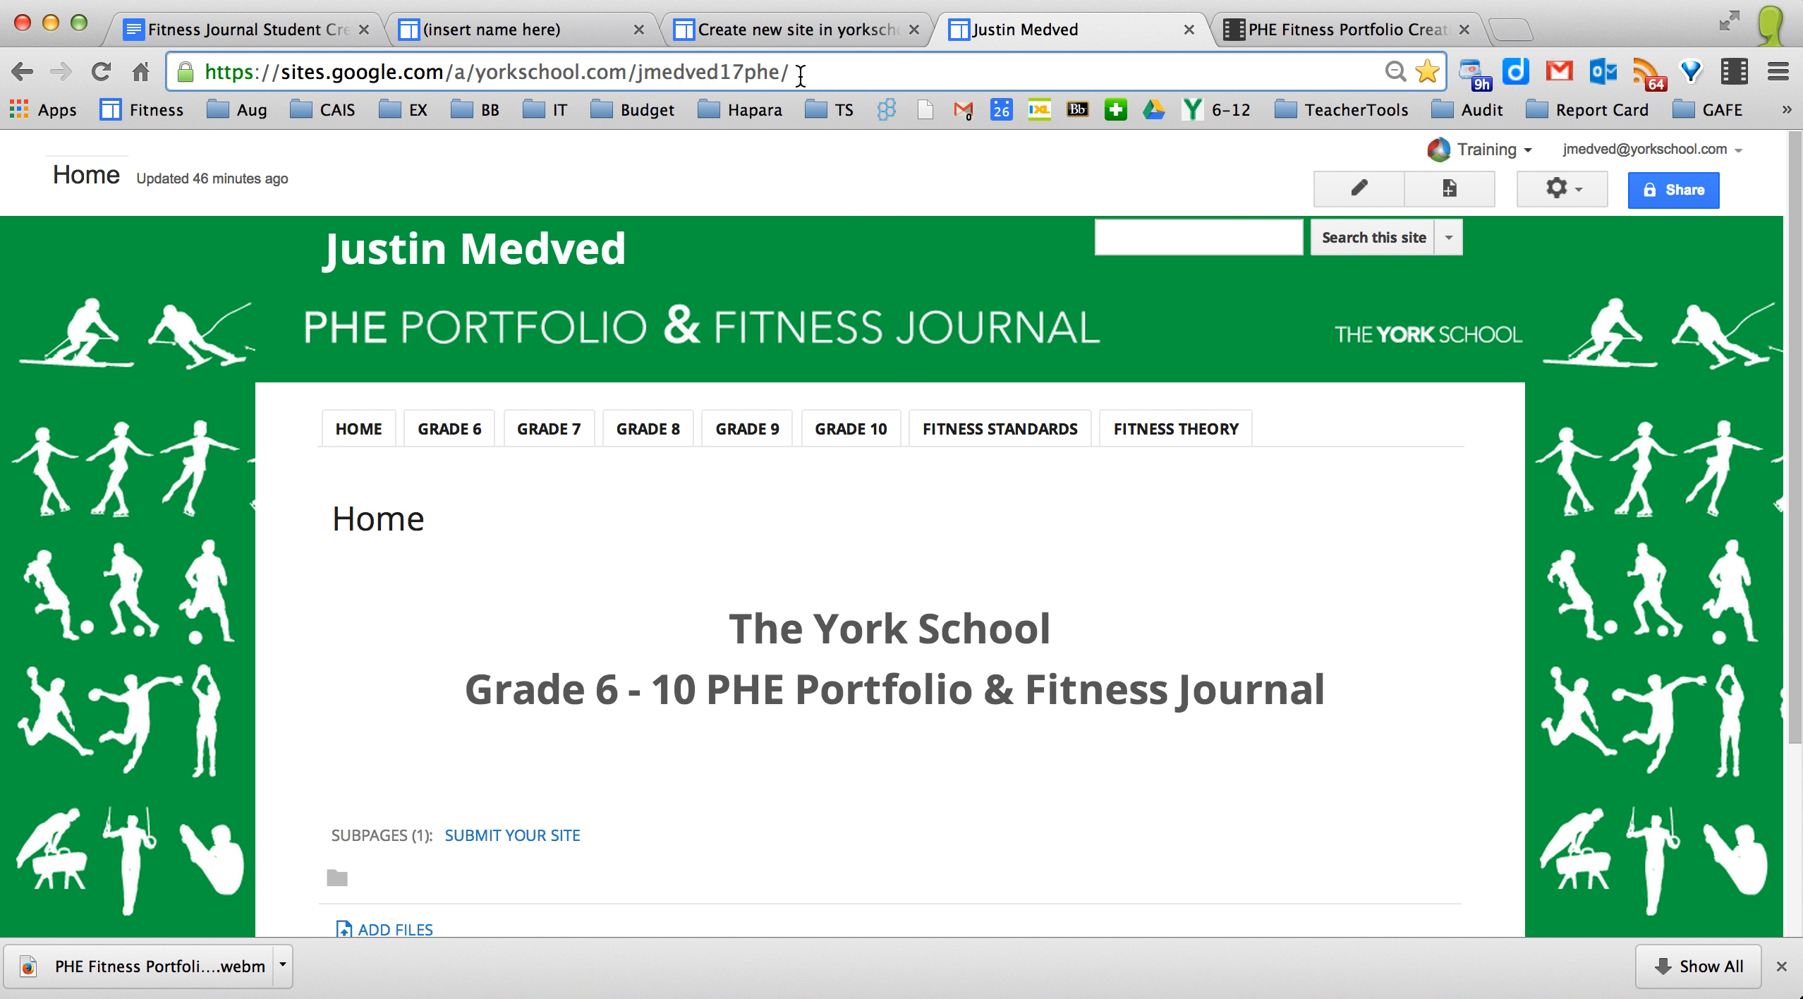
{"action": "left_click_drag", "start_coordinate": [637, 73], "coordinate": [244, 89]}
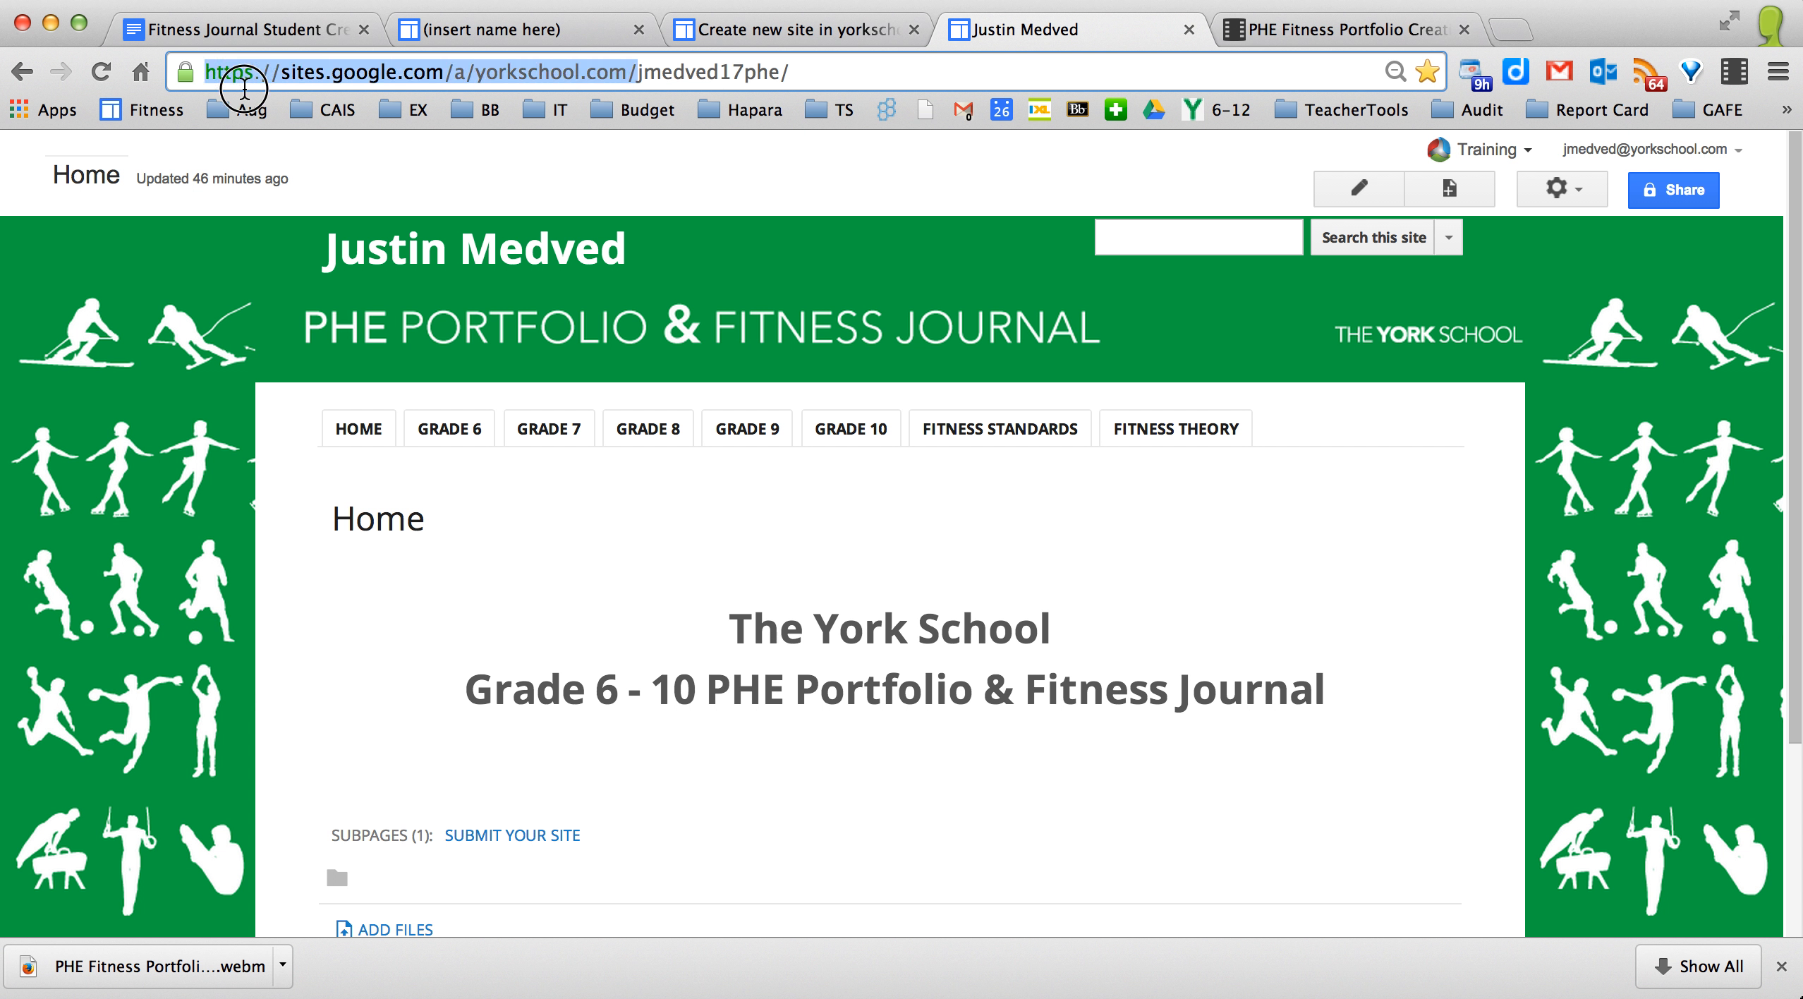
{"action": "left_click", "coordinate": [661, 72]}
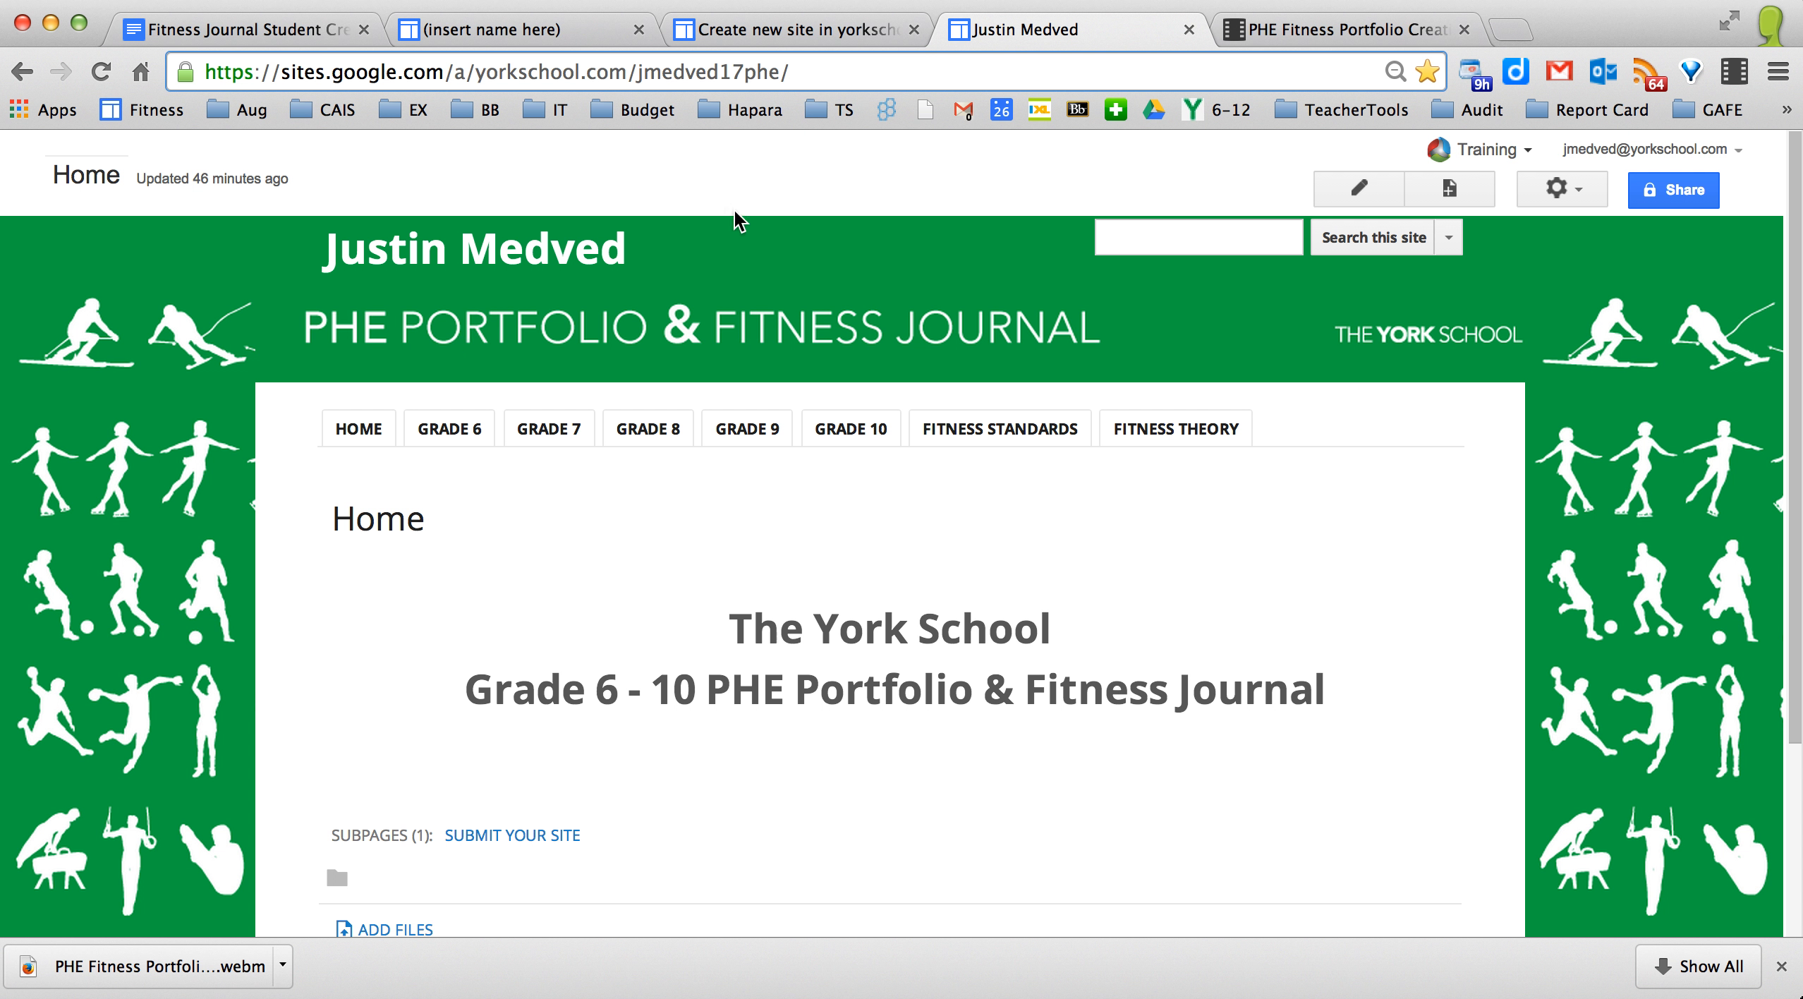
Step: Revisit the student instructions document, the template site and the new-site creation form in sequence
{"action": "left_click", "coordinate": [252, 35]}
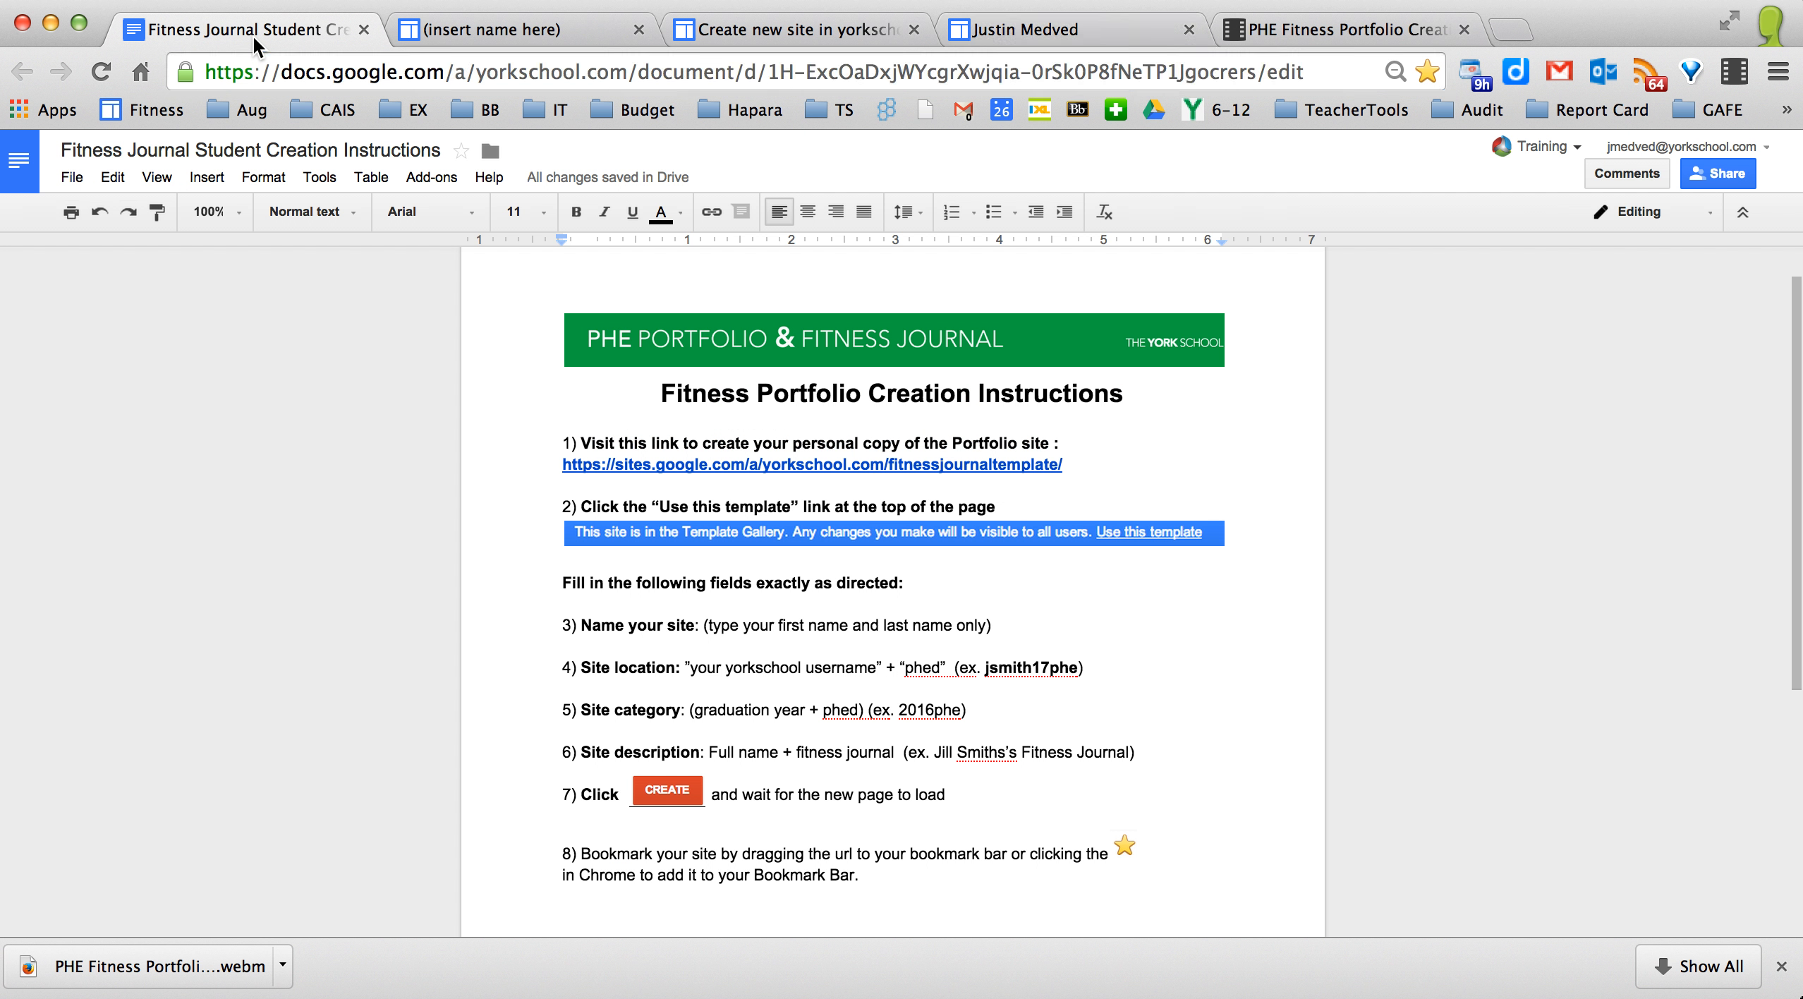
{"action": "left_click", "coordinate": [495, 32]}
{"action": "left_click", "coordinate": [762, 28]}
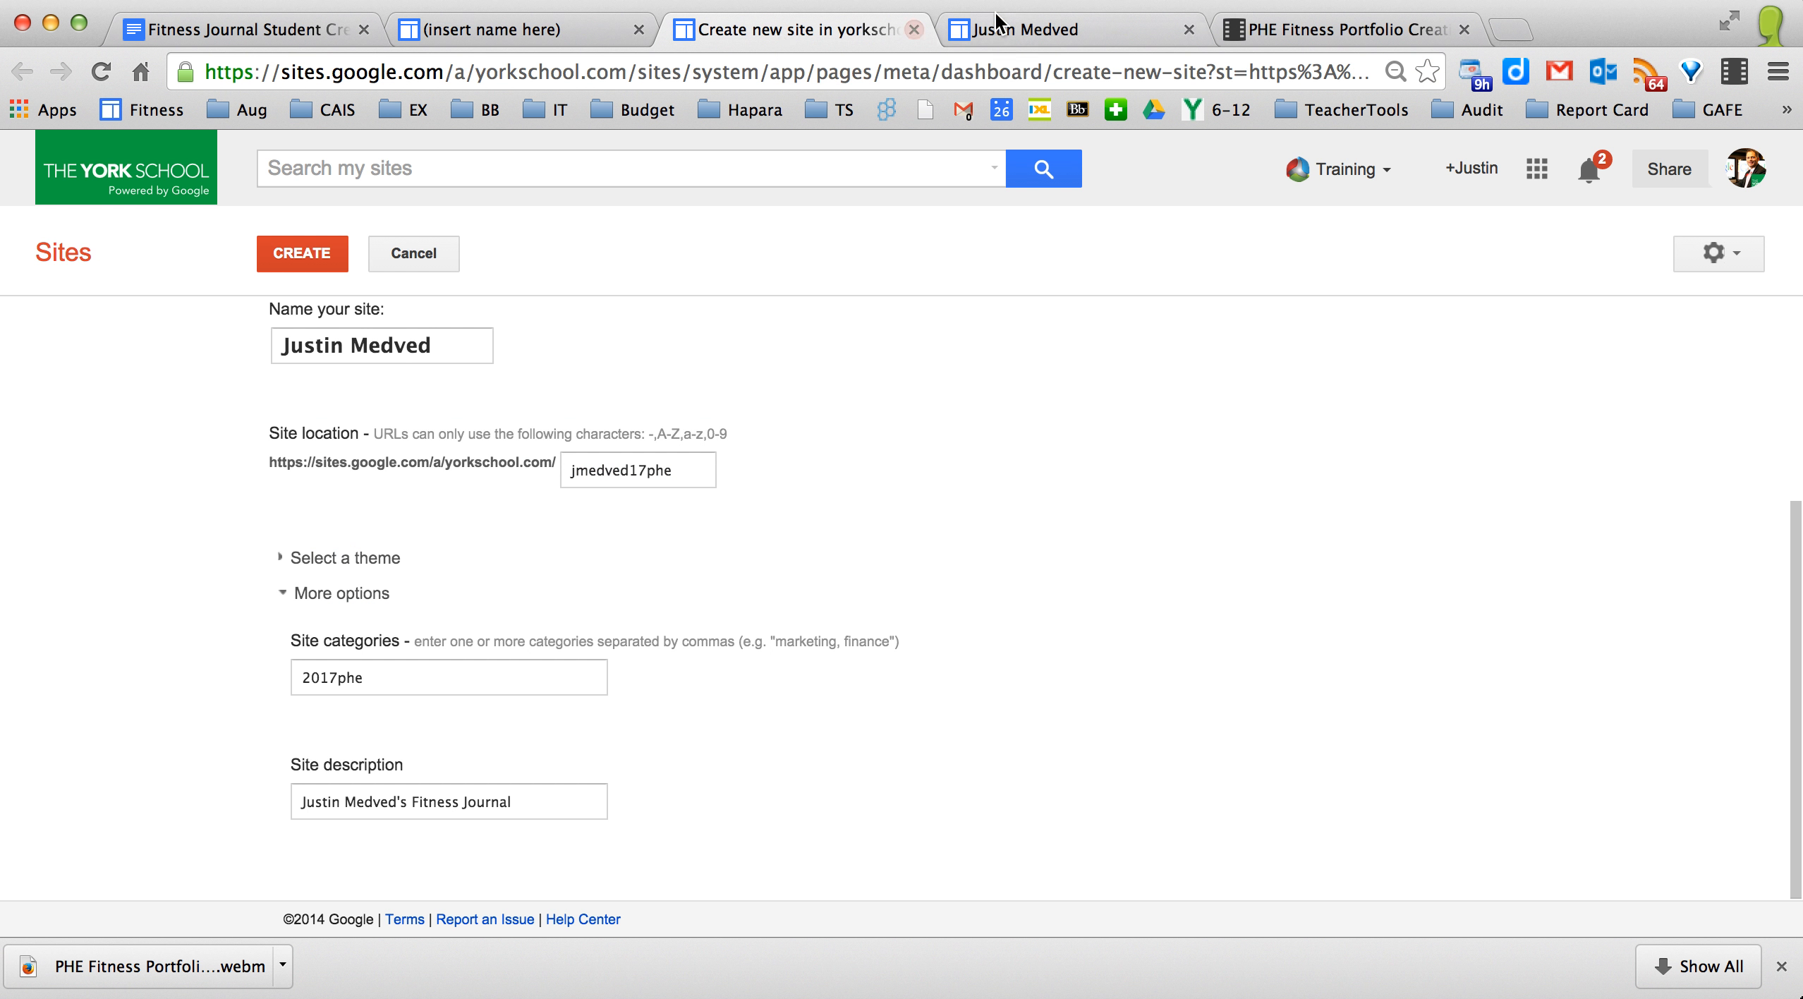